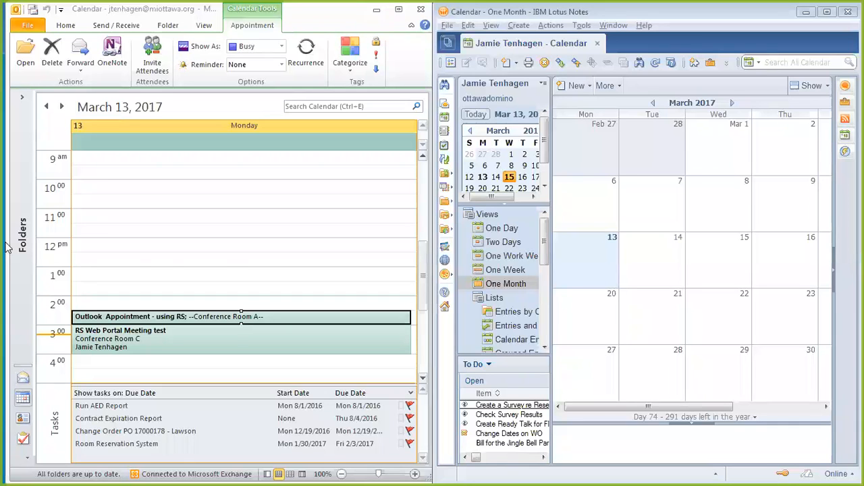
Switch to Lotus Notes and view the resource reservations database under Room & Resource Schedules on the Ottawa County front page.
{"action": "left_click", "coordinate": [189, 246]}
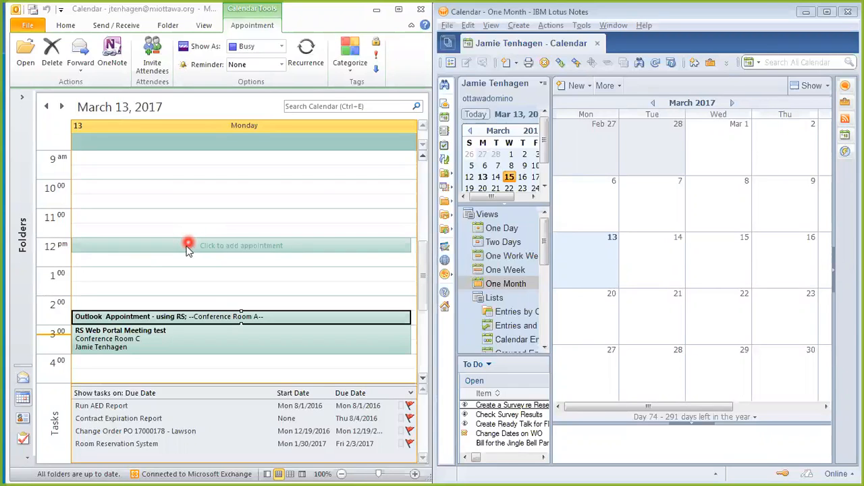
{"action": "left_click", "coordinate": [829, 12]}
{"action": "left_click", "coordinate": [503, 271]}
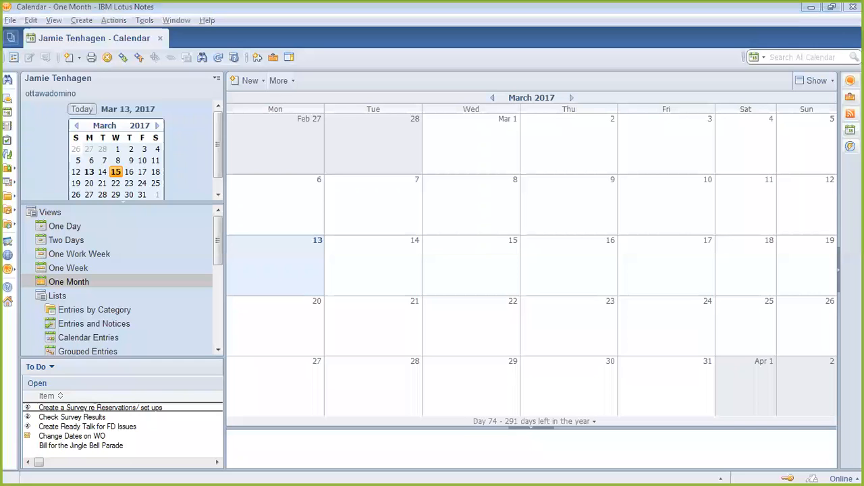
{"action": "left_click", "coordinate": [248, 372]}
{"action": "left_click", "coordinate": [824, 14]}
{"action": "left_click", "coordinate": [824, 13]}
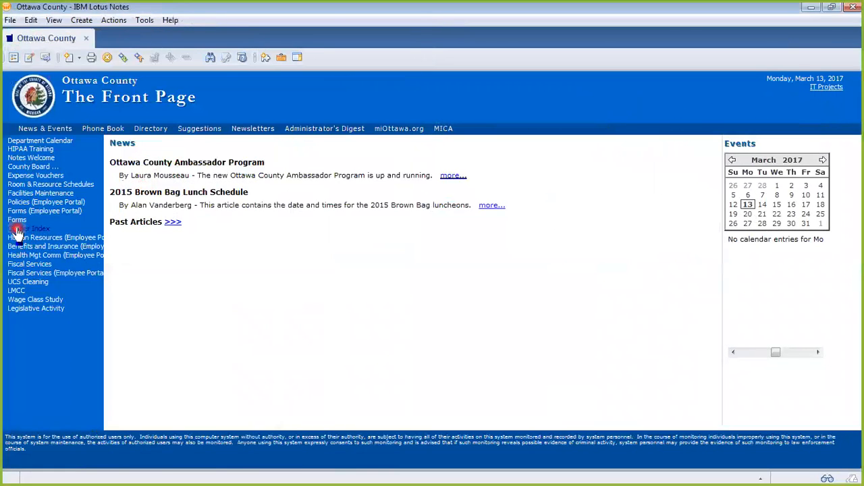
{"action": "left_click", "coordinate": [80, 185]}
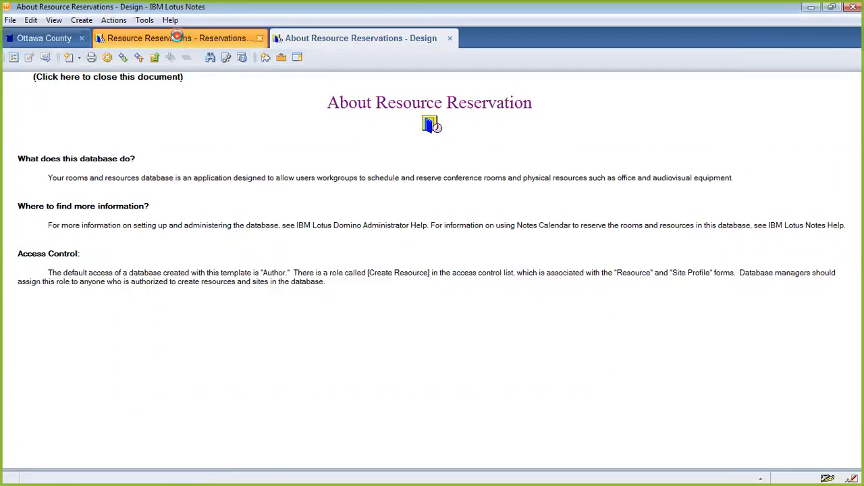
{"action": "left_click", "coordinate": [177, 38]}
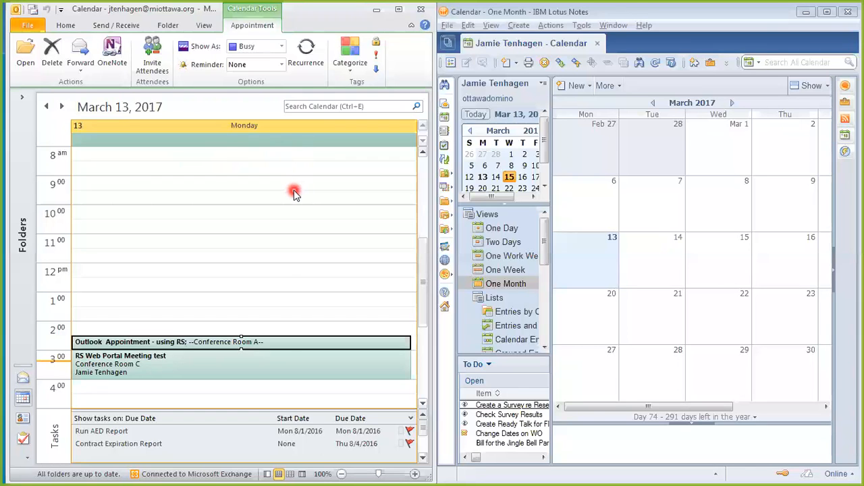
Switch back to the Outlook calendar, look at a blank 1:00 PM appointment on March 13 and close it.
{"action": "left_click", "coordinate": [295, 194]}
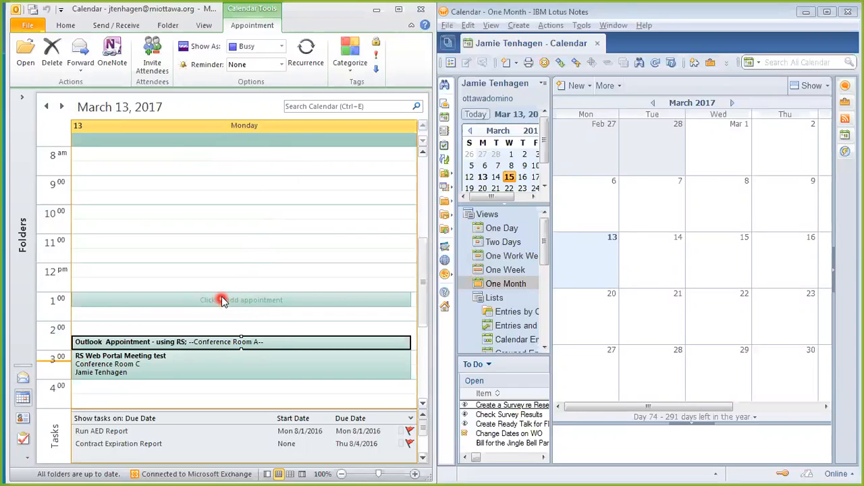
{"action": "double_click", "coordinate": [187, 302]}
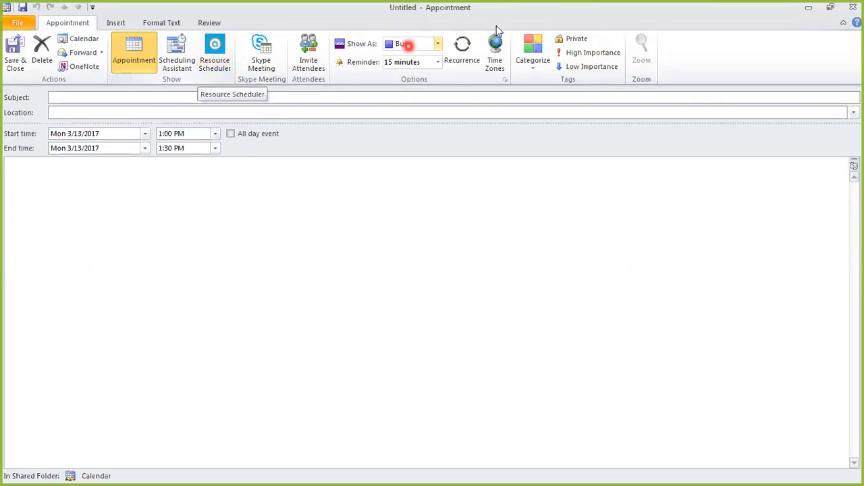
{"action": "left_click", "coordinate": [853, 7]}
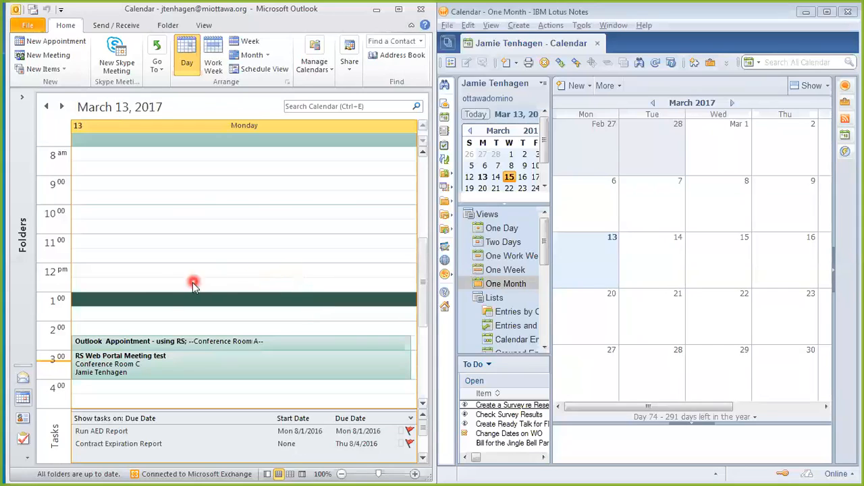
Examine the Scheduling Assistant and Resource Scheduler pages of a new 1:00 PM Outlook appointment, and close it unsaved.
{"action": "mouse_move", "coordinate": [175, 304]}
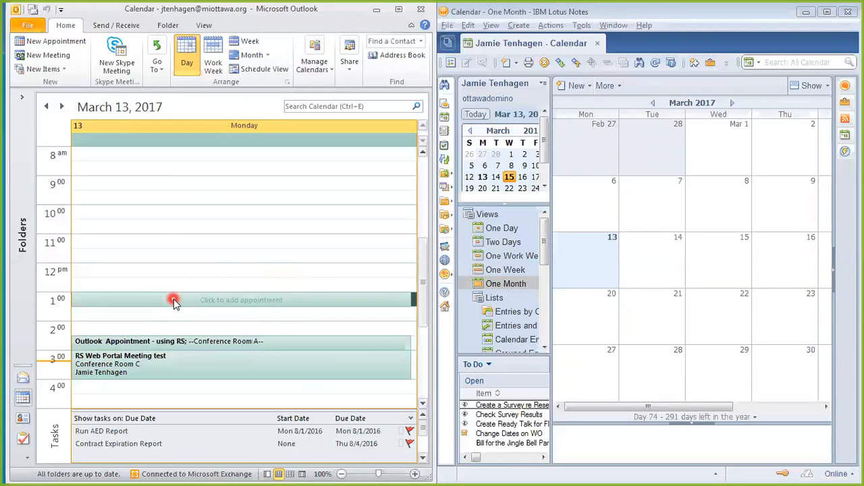
{"action": "double_click", "coordinate": [173, 301]}
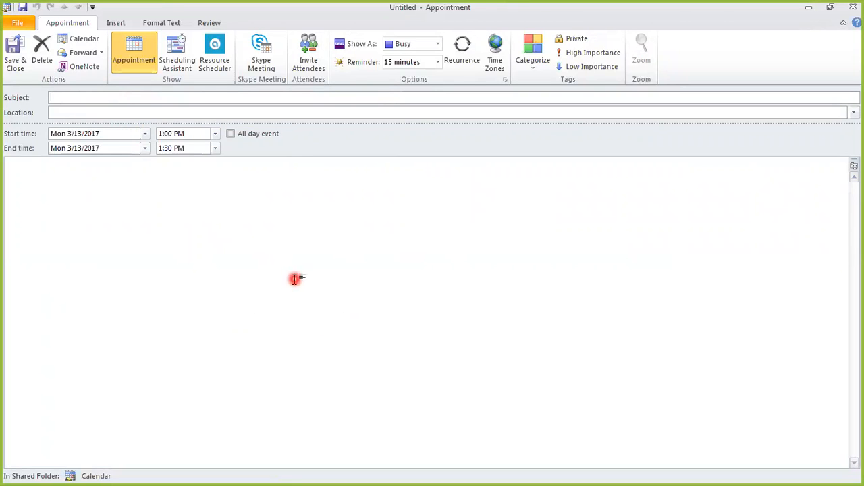
{"action": "left_click", "coordinate": [183, 61]}
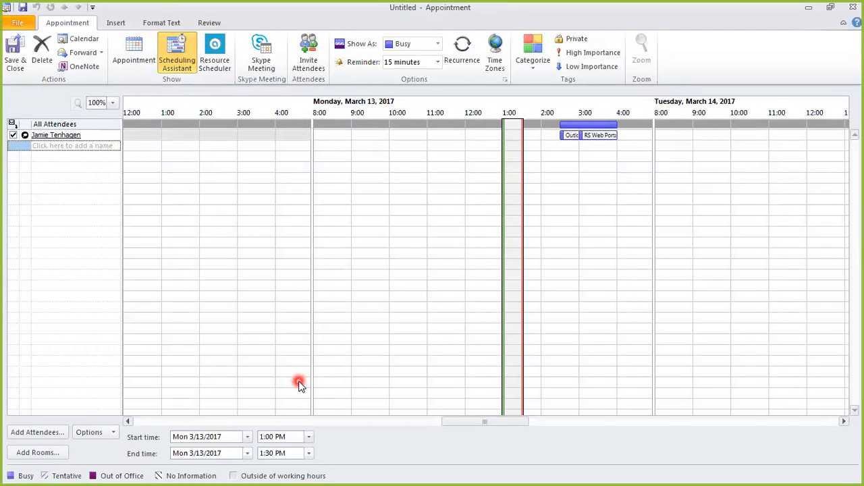
{"action": "left_click", "coordinate": [216, 46]}
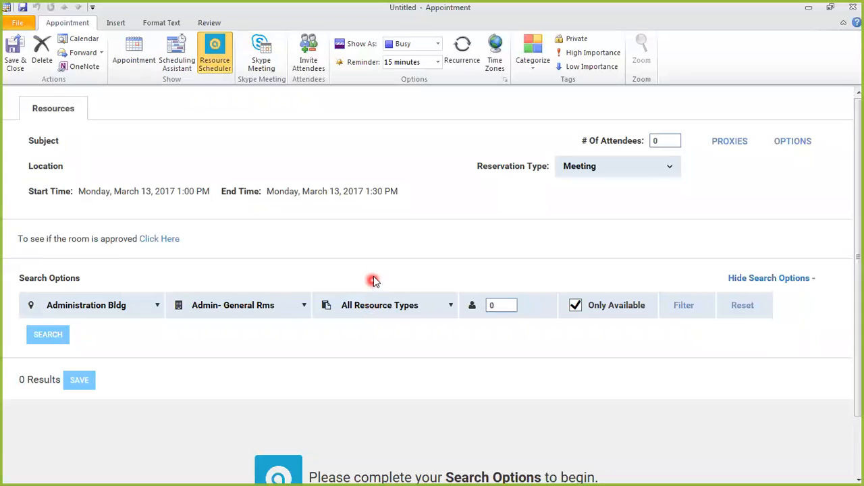
{"action": "left_click", "coordinate": [135, 42]}
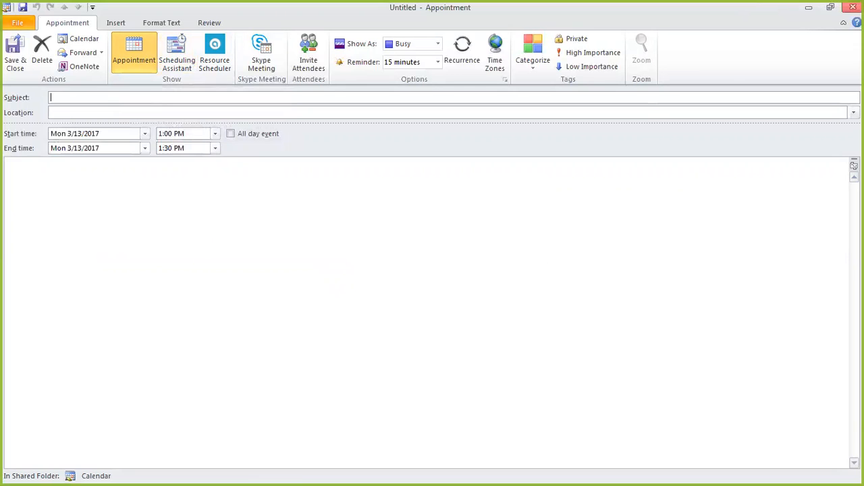
{"action": "left_click", "coordinate": [852, 7]}
{"action": "left_click", "coordinate": [262, 299]}
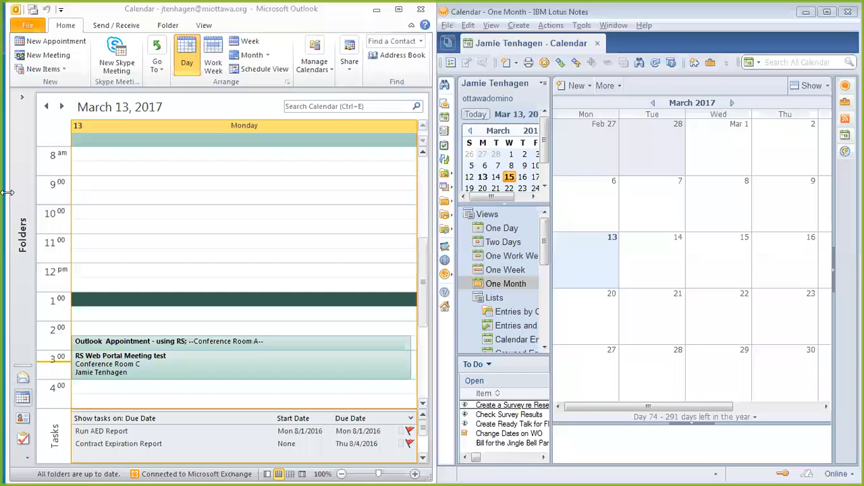
Open the "Outlook Appointment - using RS" entry and compare its appointment details with its Scheduling Assistant page.
{"action": "double_click", "coordinate": [135, 346]}
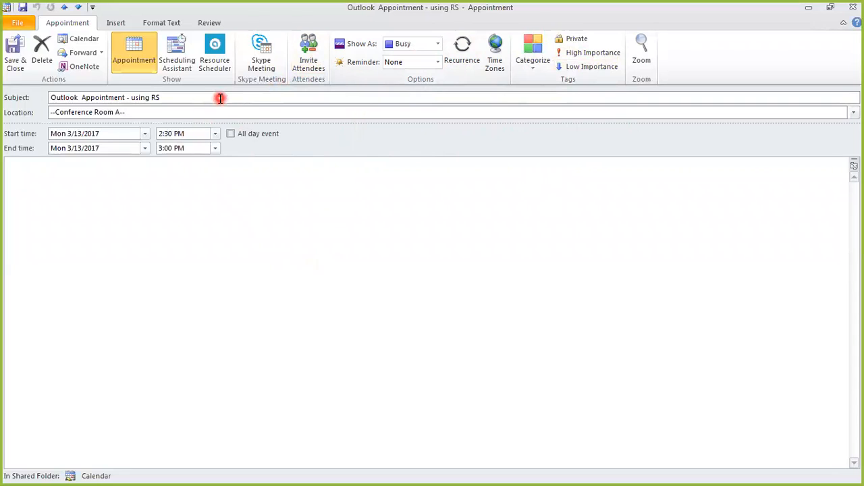
{"action": "left_click_drag", "start_coordinate": [210, 99], "coordinate": [27, 100]}
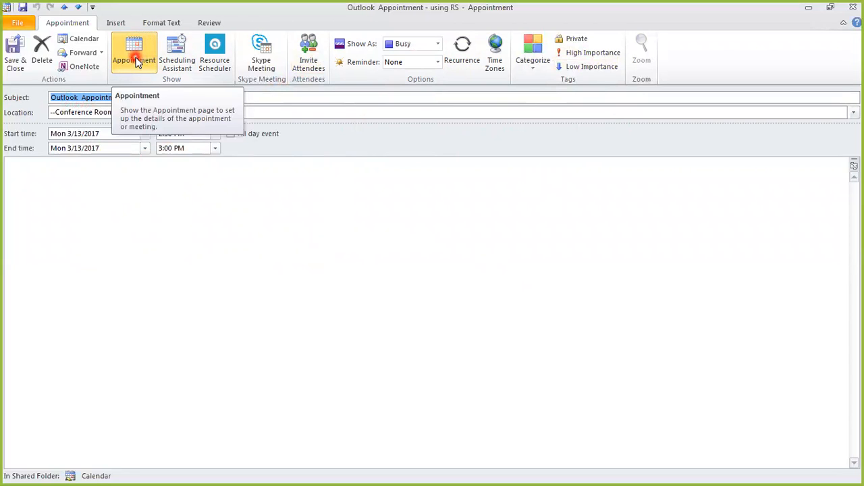
{"action": "left_click", "coordinate": [175, 61]}
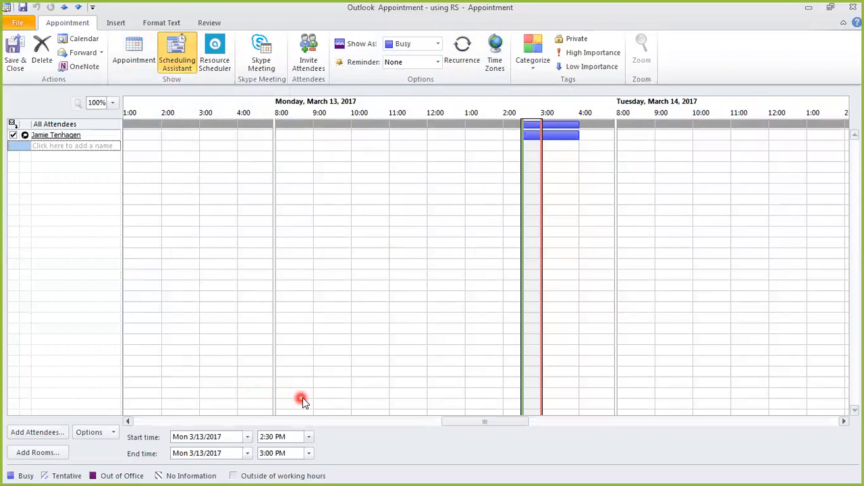
{"action": "left_click", "coordinate": [124, 44]}
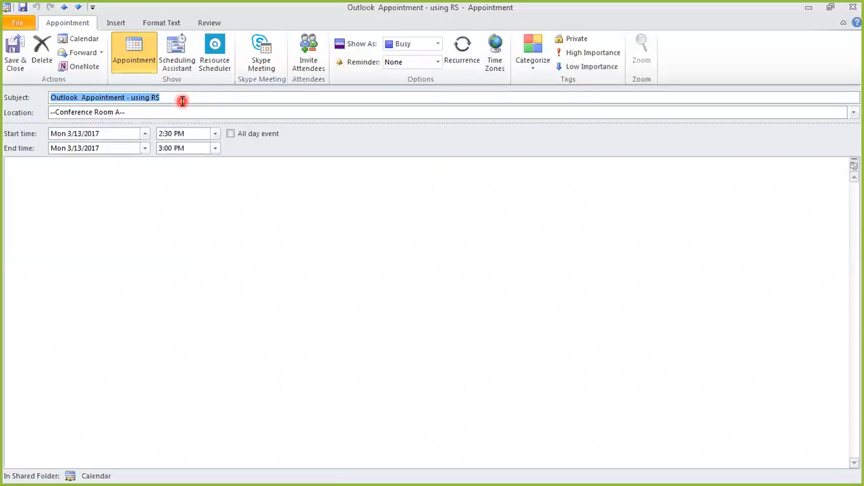
{"action": "left_click", "coordinate": [173, 56]}
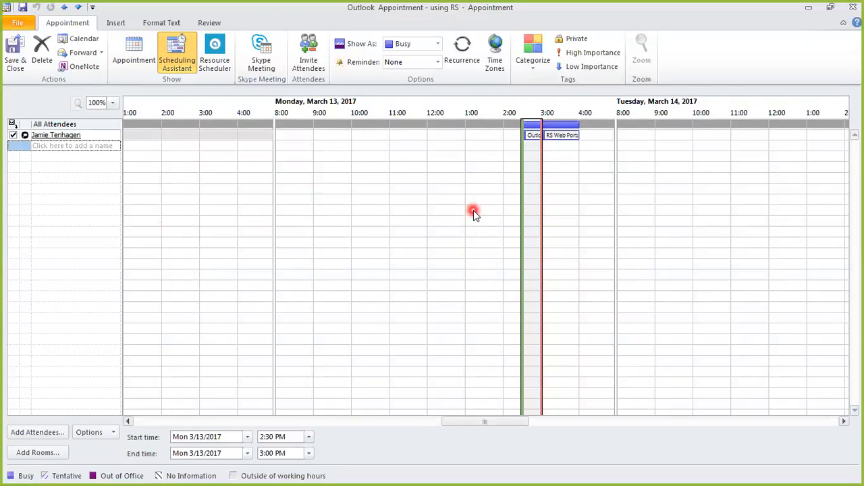
{"action": "left_click", "coordinate": [134, 54]}
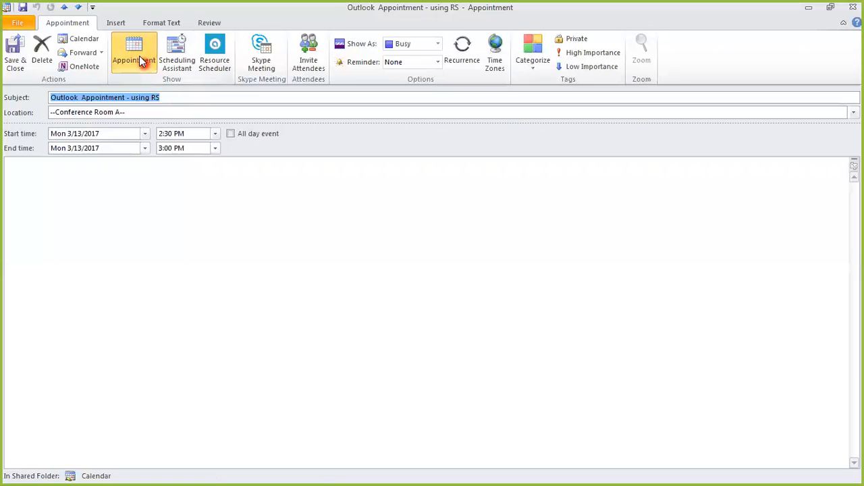
Examine the appointment's Resource Scheduler page, return to the appointment details and close the window.
{"action": "left_click", "coordinate": [214, 46]}
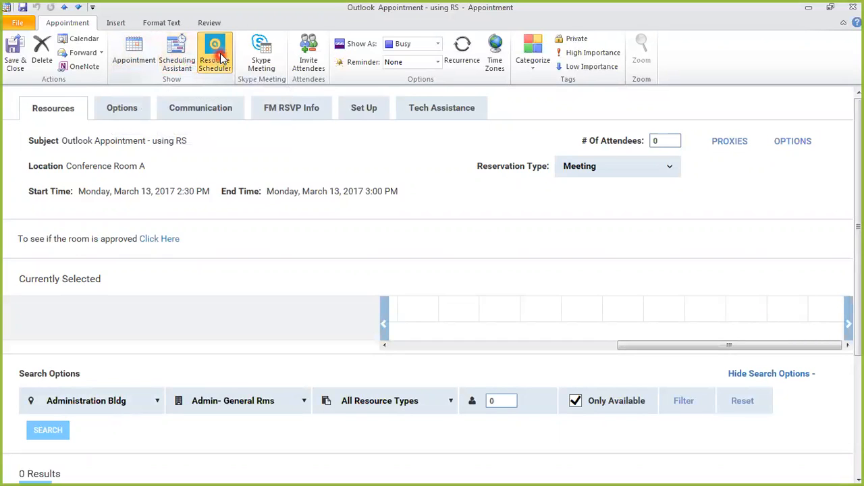
{"action": "left_click", "coordinate": [214, 57]}
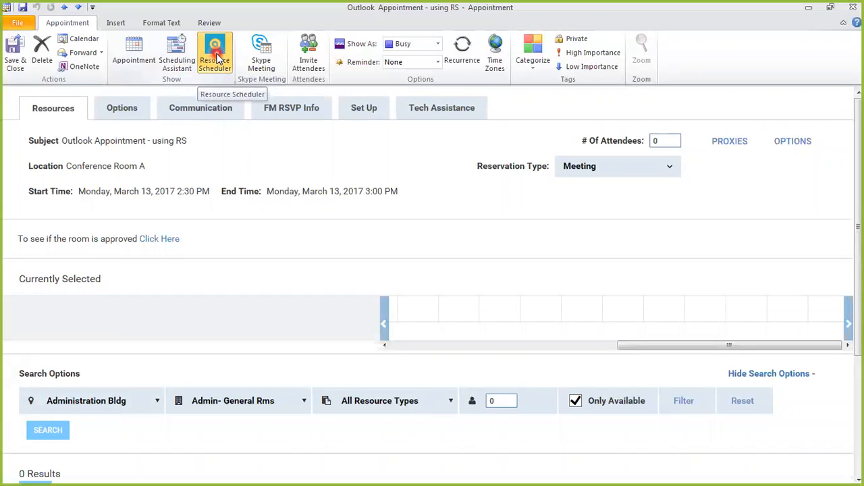
{"action": "left_click", "coordinate": [216, 59]}
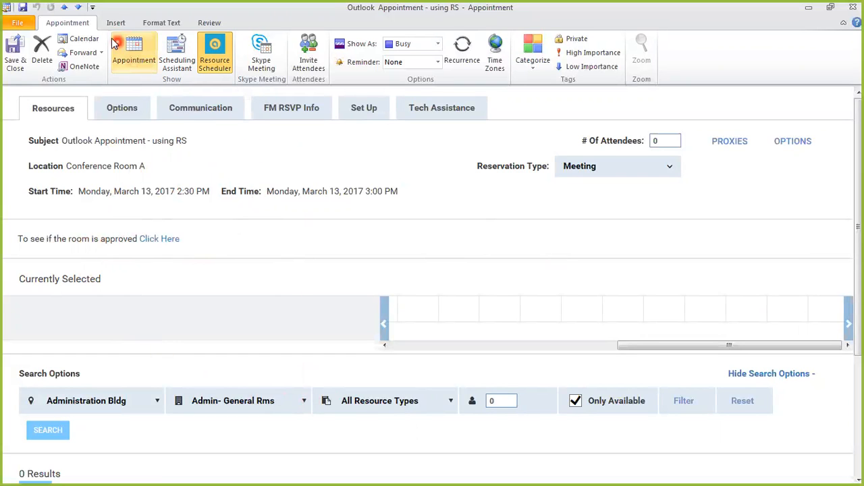
{"action": "left_click", "coordinate": [132, 51]}
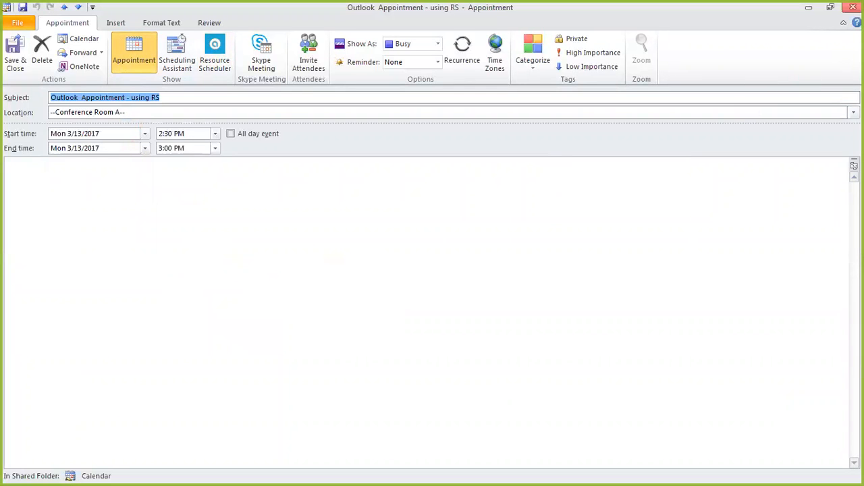
{"action": "left_click", "coordinate": [854, 8]}
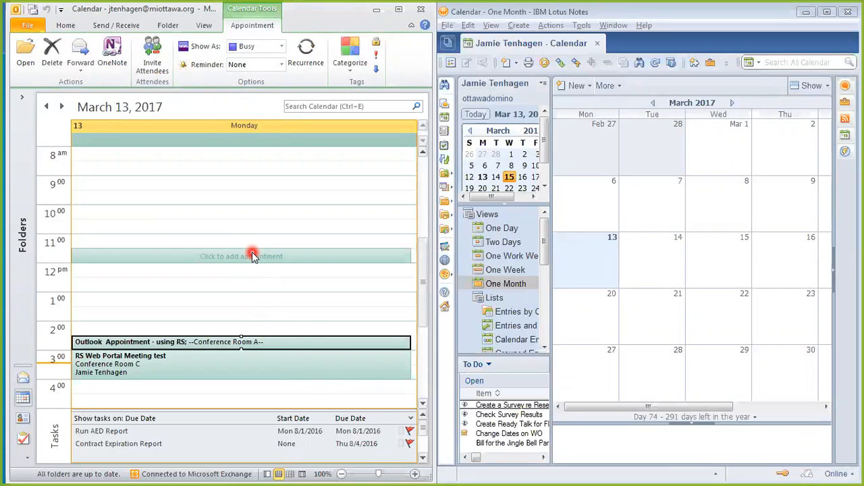
Reopen "Outlook Appointment - using RS", review its Scheduling Assistant page and return to the calendar.
{"action": "double_click", "coordinate": [254, 344]}
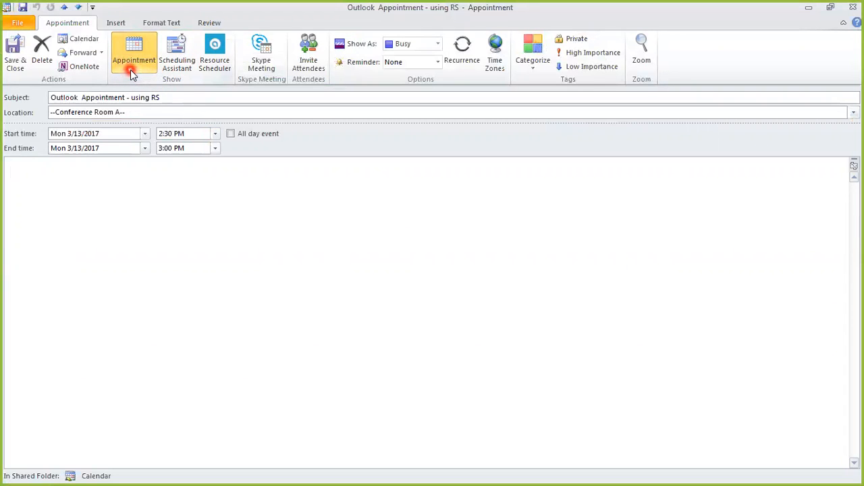
{"action": "left_click", "coordinate": [178, 63]}
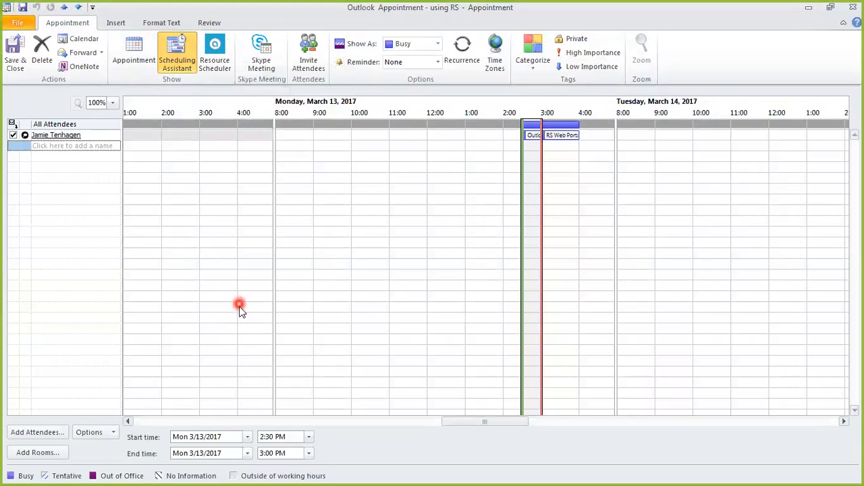
{"action": "left_click", "coordinate": [137, 51]}
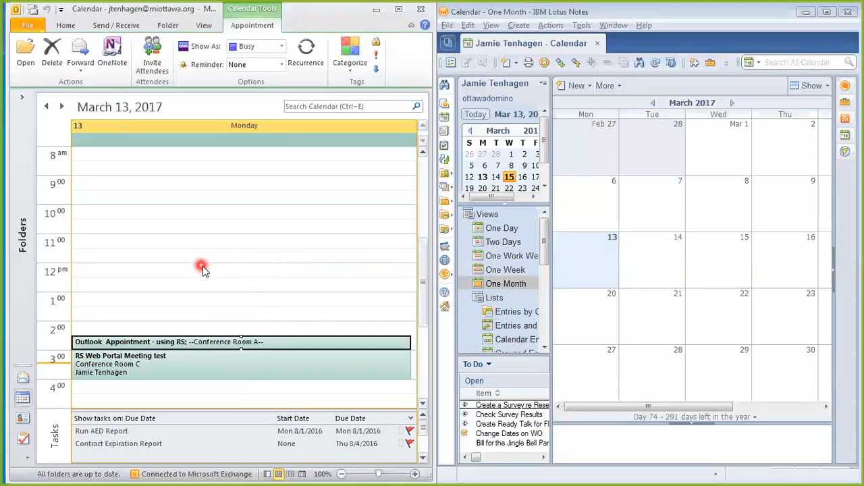
{"action": "left_click", "coordinate": [236, 271]}
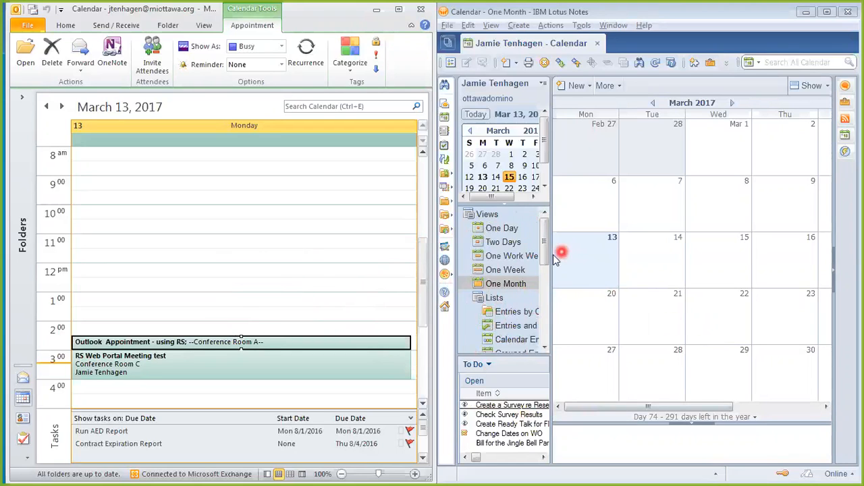
Create a new Lotus Notes calendar entry on March 14, 2017 and place the "Outlook Appointment - using RS" window beside it.
{"action": "left_click", "coordinate": [651, 280]}
{"action": "double_click", "coordinate": [651, 280]}
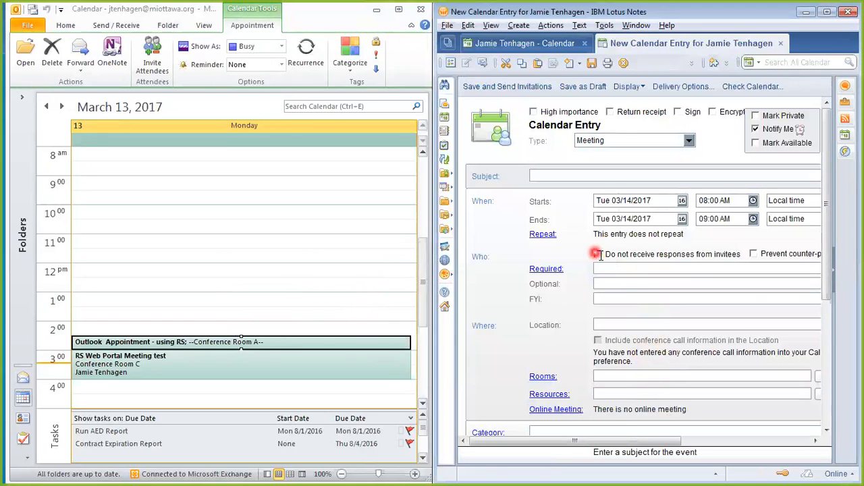
{"action": "left_click", "coordinate": [271, 345]}
{"action": "left_click", "coordinate": [713, 18]}
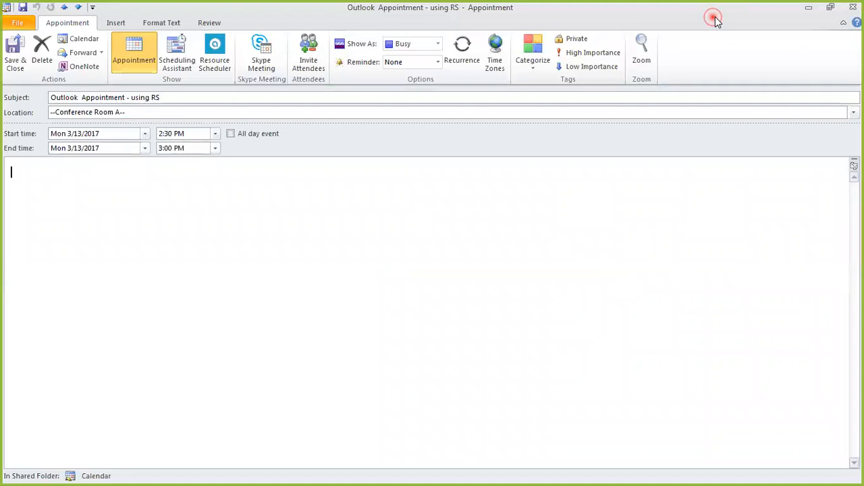
{"action": "left_click_drag", "start_coordinate": [714, 19], "coordinate": [861, 308]}
{"action": "left_click", "coordinate": [671, 16]}
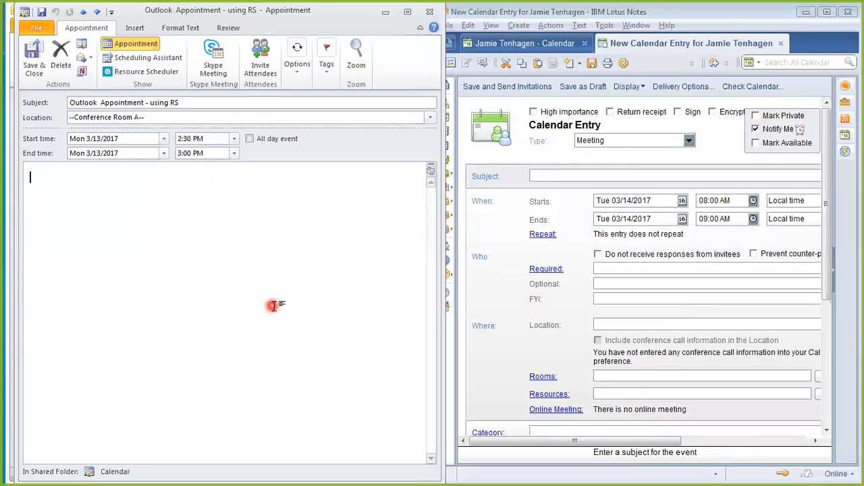
Compare the subject and start and end time fields of the Outlook appointment with those of the Lotus Notes calendar entry.
{"action": "left_click", "coordinate": [546, 175]}
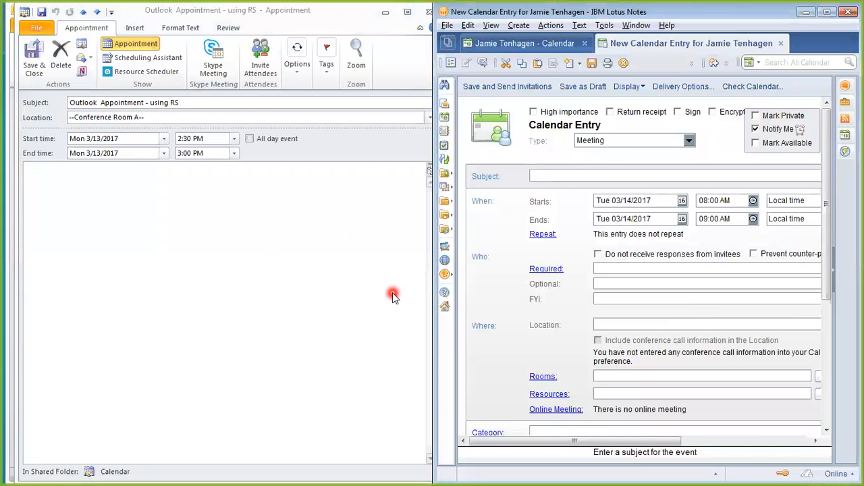
{"action": "left_click", "coordinate": [233, 103]}
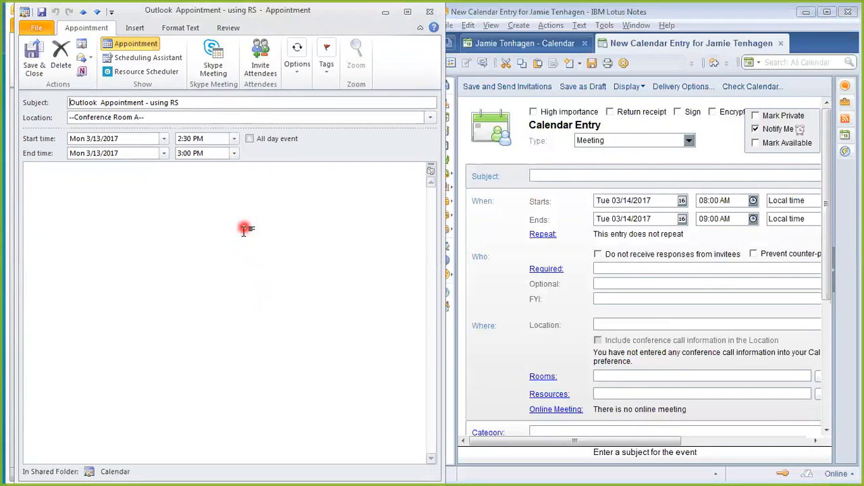
{"action": "left_click", "coordinate": [578, 201]}
{"action": "key", "text": "Tab"}
{"action": "left_click", "coordinate": [566, 236]}
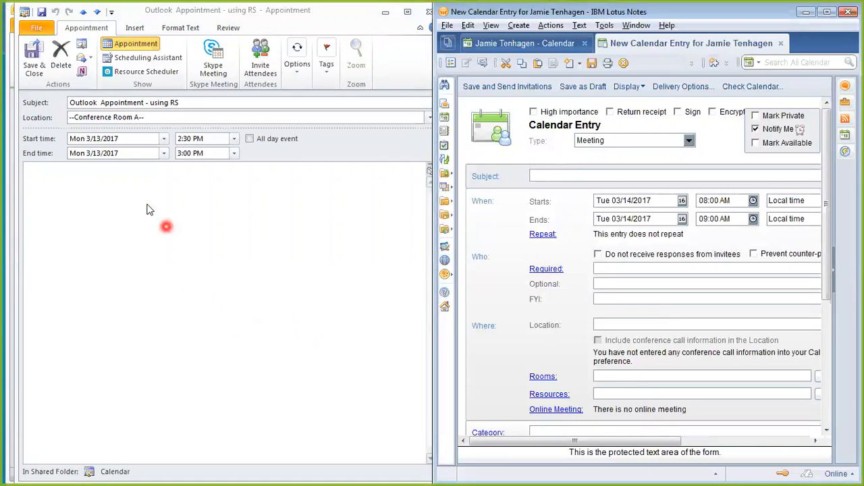
Compare the calendar entry's Required, Optional and FYI invitee fields with the Outlook appointment form.
{"action": "left_click", "coordinate": [390, 147]}
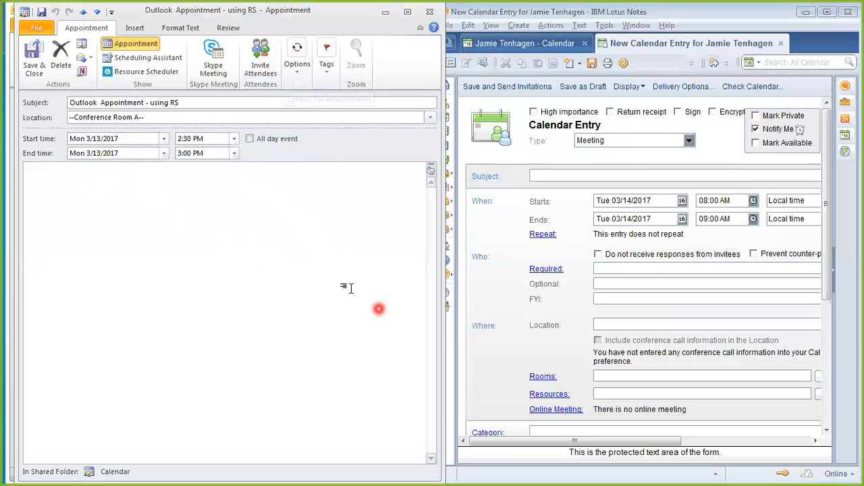
{"action": "left_click", "coordinate": [625, 268]}
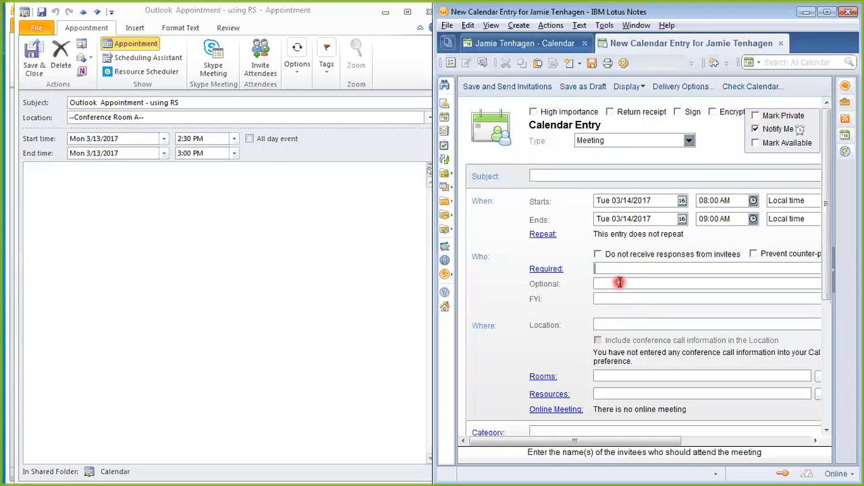
{"action": "left_click", "coordinate": [619, 283]}
{"action": "left_click", "coordinate": [617, 298]}
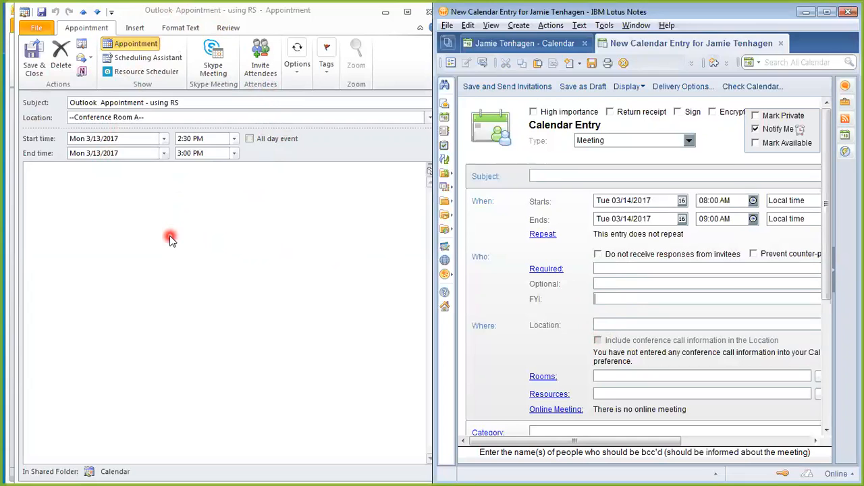
{"action": "left_click", "coordinate": [131, 247]}
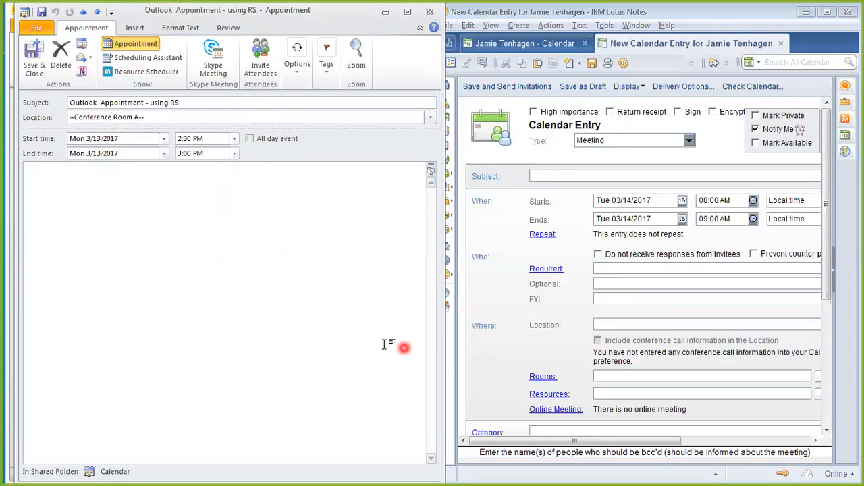
Compare the Lotus Notes entry's Location, Rooms and Resources fields with the Outlook appointment's Location field.
{"action": "left_click", "coordinate": [648, 324]}
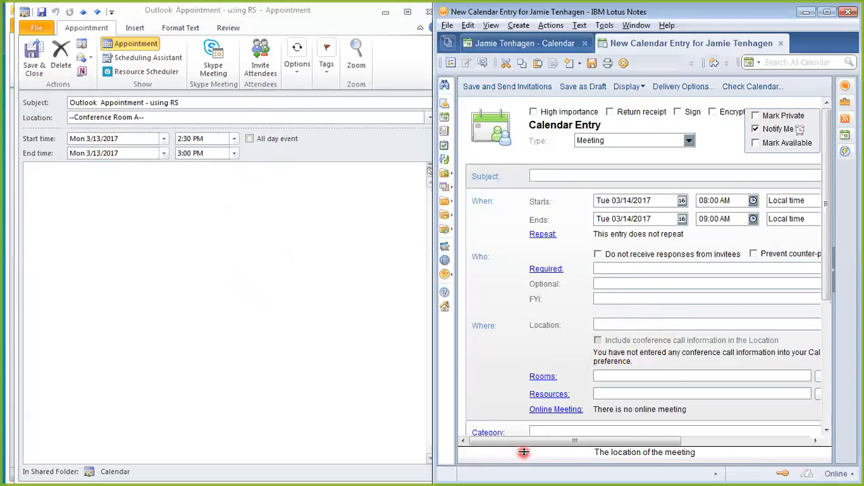
{"action": "left_click_drag", "start_coordinate": [534, 442], "coordinate": [497, 442]}
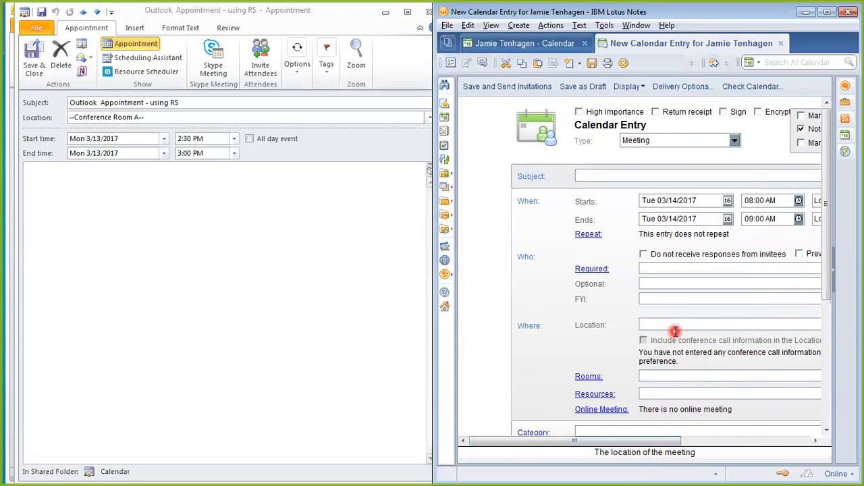
{"action": "left_click_drag", "start_coordinate": [599, 447], "coordinate": [655, 450]}
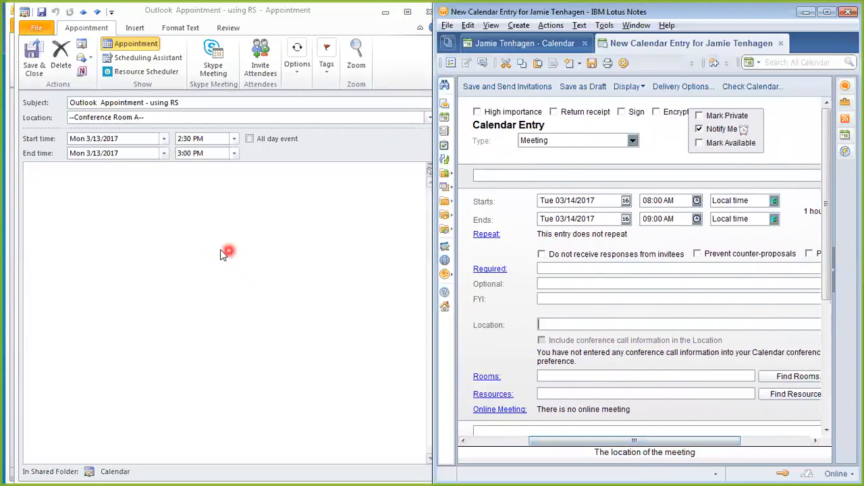
{"action": "left_click", "coordinate": [298, 270]}
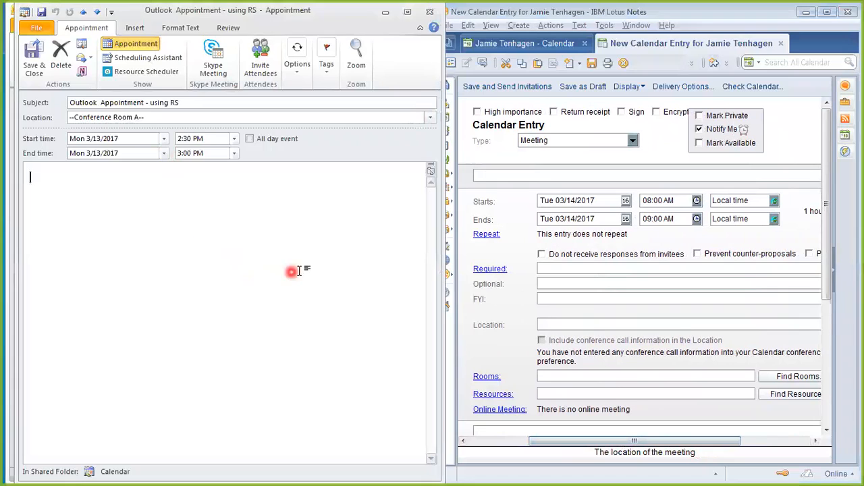
{"action": "left_click", "coordinate": [181, 118]}
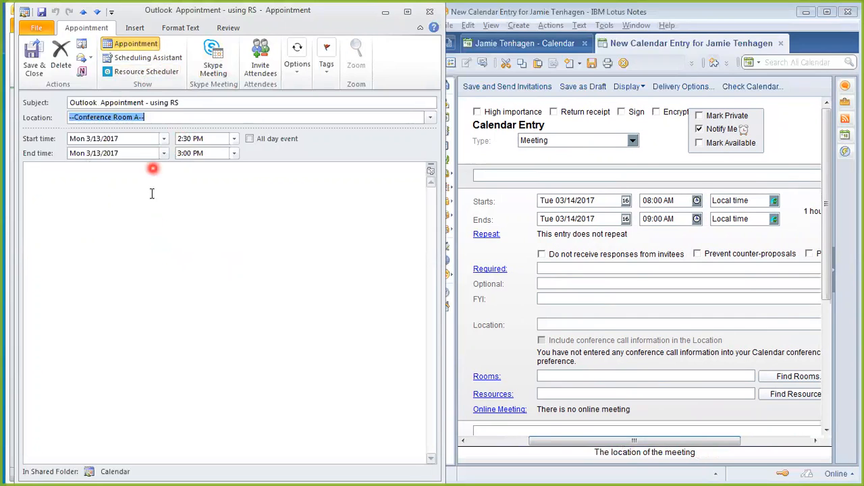
Open the Outlook appointment's Resource Scheduler page and the Lotus Notes entry's Find Rooms dialog for comparison.
{"action": "left_click", "coordinate": [144, 72]}
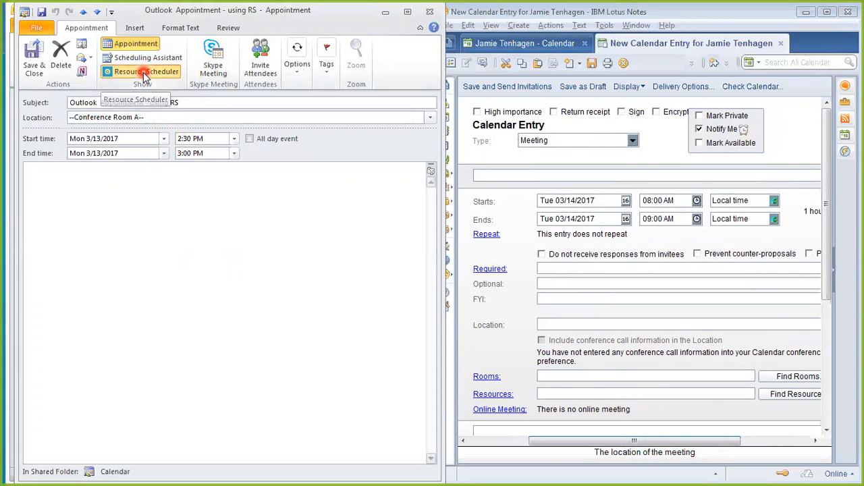
{"action": "left_click", "coordinate": [141, 75]}
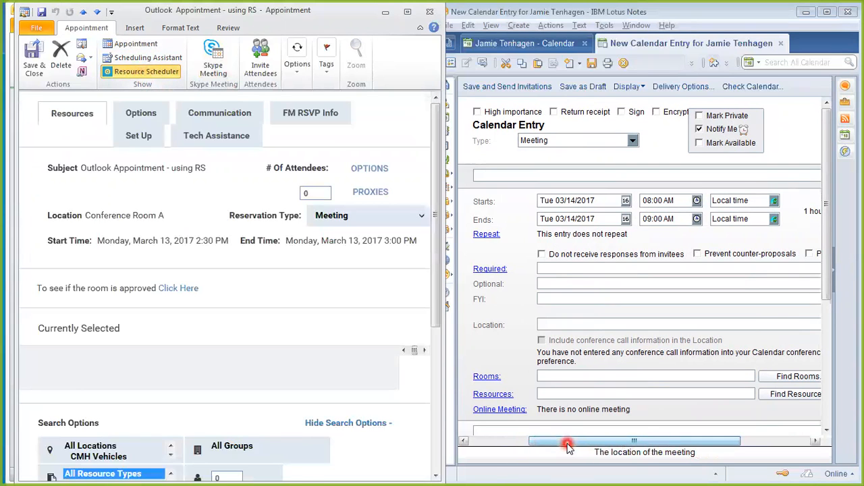
{"action": "mouse_move", "coordinate": [567, 445]}
{"action": "left_mouse_down"}
{"action": "mouse_move", "coordinate": [579, 447]}
{"action": "mouse_move", "coordinate": [555, 447]}
{"action": "left_mouse_up"}
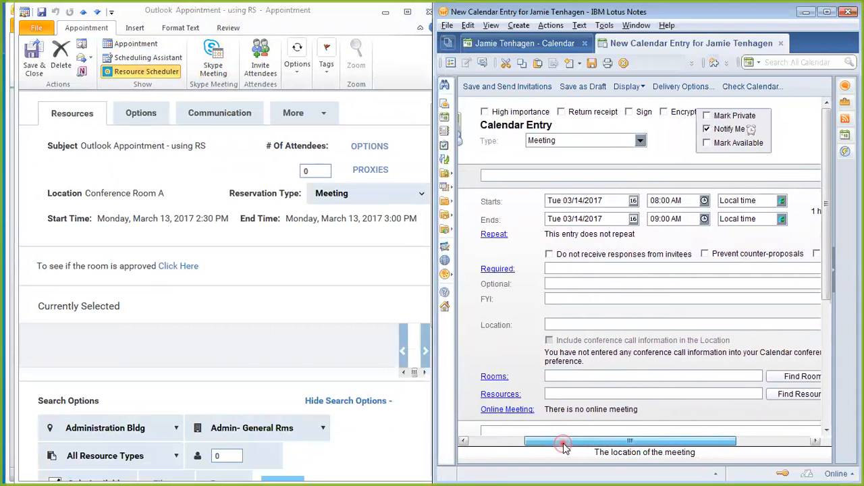
{"action": "left_click", "coordinate": [787, 380]}
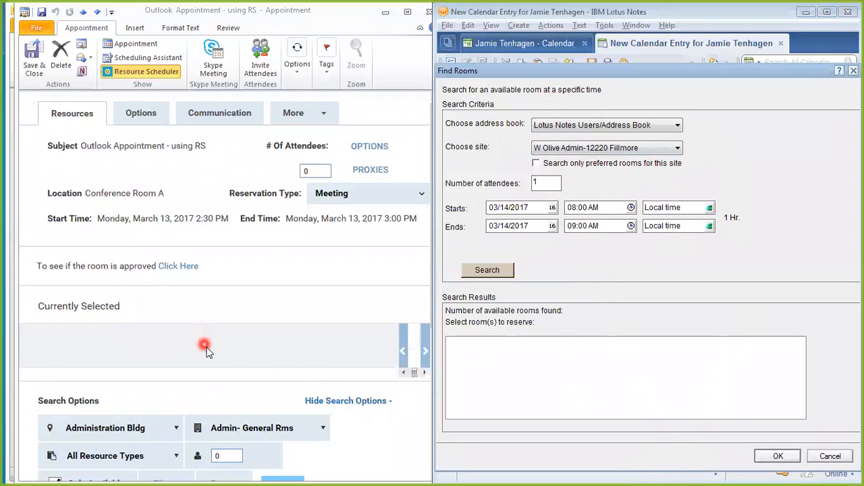
Examine the Resource Scheduler search options at full window size and place the appointment window back beside the Find Rooms dialog.
{"action": "left_click", "coordinate": [317, 388]}
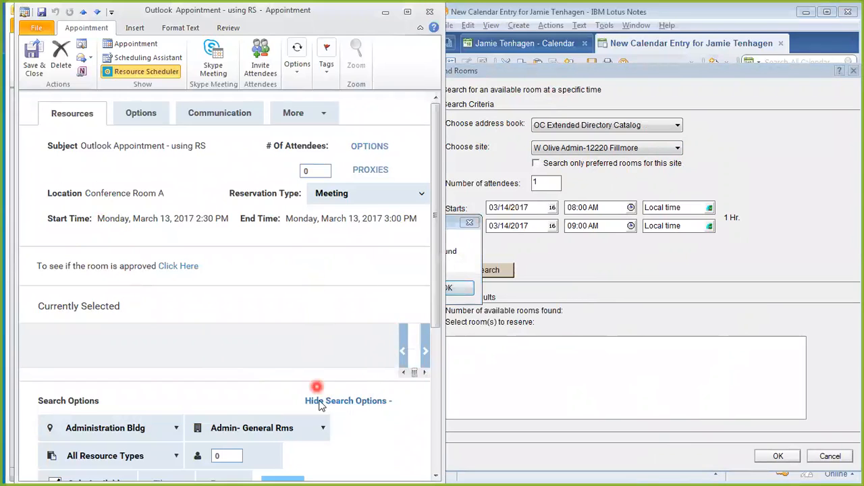
{"action": "left_click", "coordinate": [427, 268]}
{"action": "left_click_drag", "start_coordinate": [434, 271], "coordinate": [438, 349]}
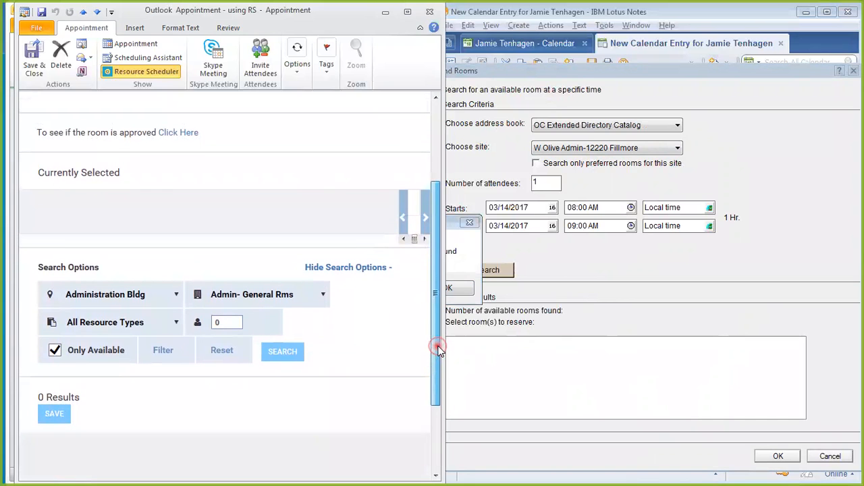
{"action": "left_click", "coordinate": [348, 216]}
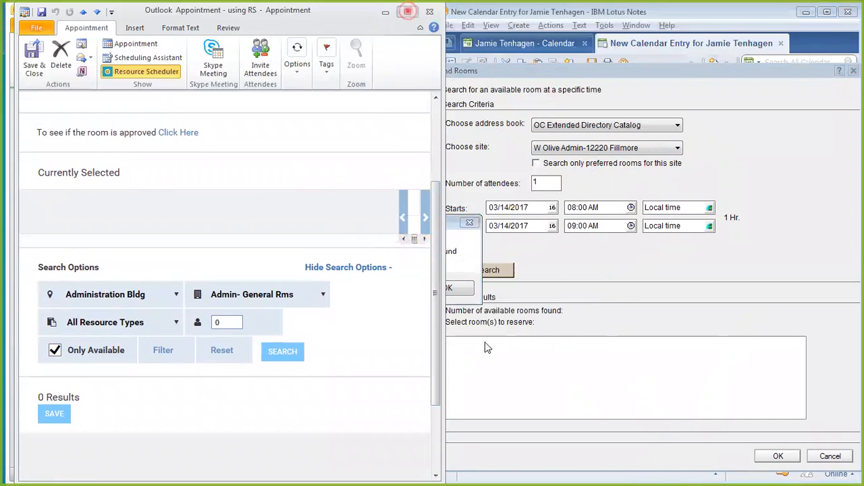
{"action": "left_click", "coordinate": [408, 11]}
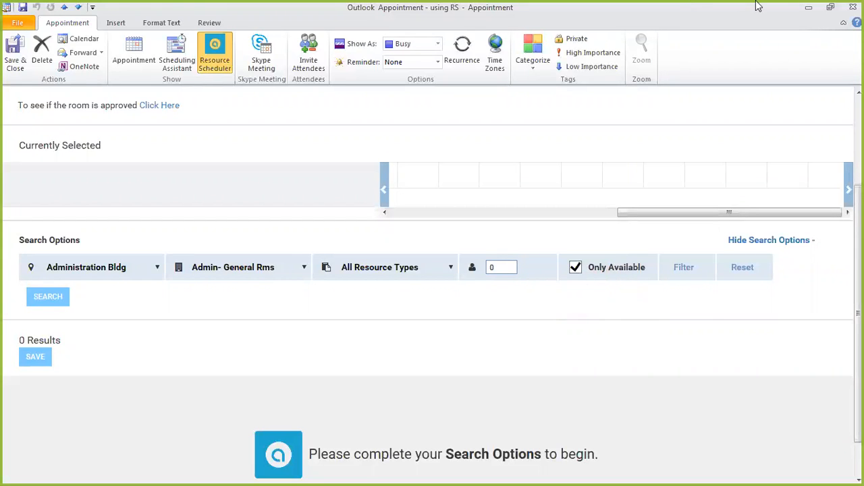
{"action": "left_click", "coordinate": [831, 9]}
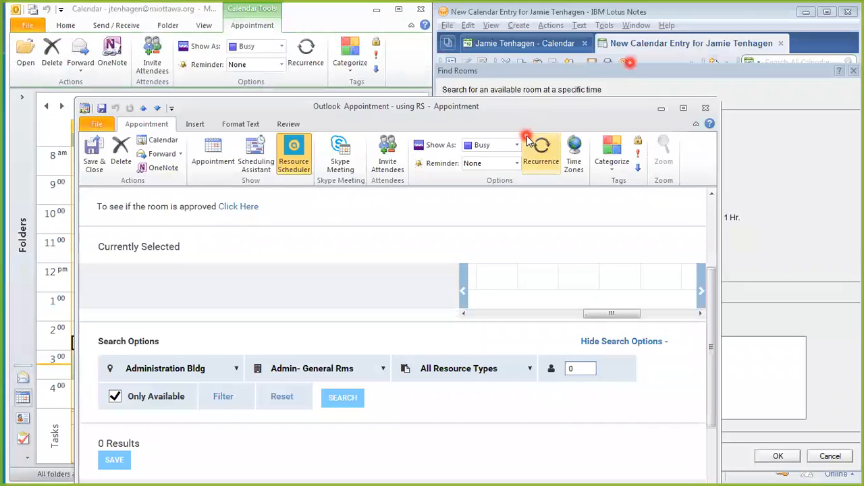
{"action": "mouse_move", "coordinate": [588, 115]}
{"action": "left_mouse_down"}
{"action": "mouse_move", "coordinate": [699, 7]}
{"action": "mouse_move", "coordinate": [281, 10]}
{"action": "left_mouse_up"}
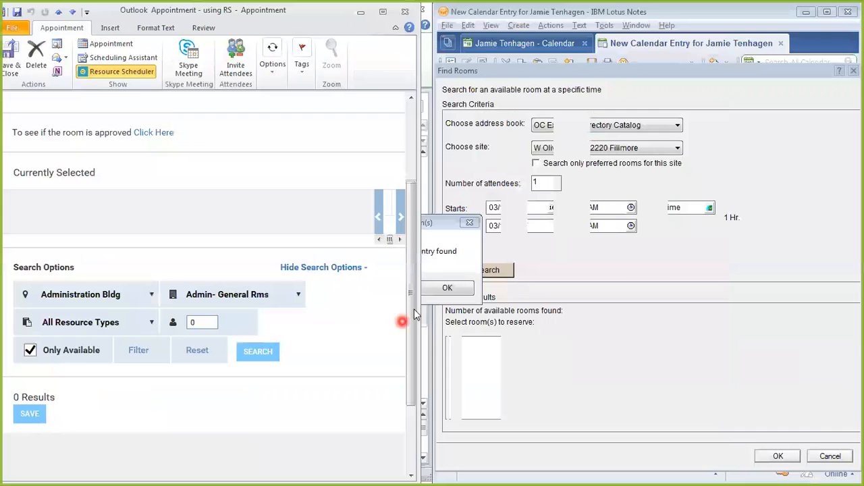
Dismiss the open message, close the Find Rooms dialog and reopen it from the Lotus Notes calendar entry.
{"action": "left_click", "coordinate": [470, 223]}
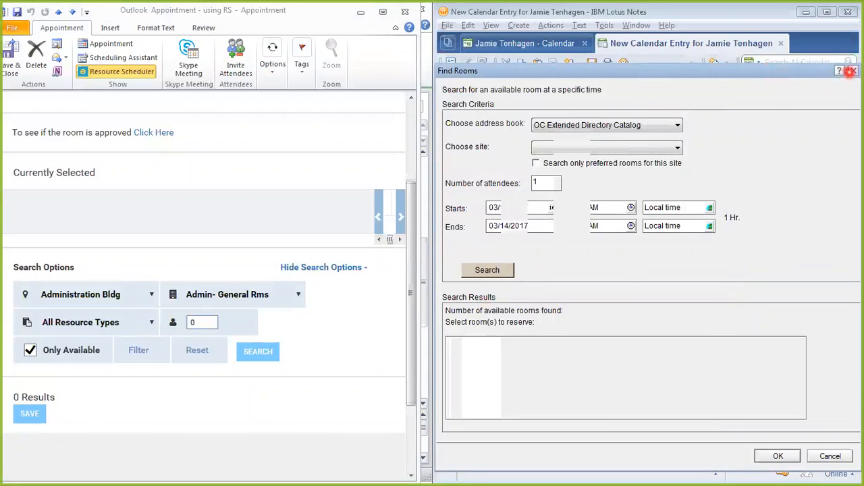
{"action": "left_click", "coordinate": [854, 71]}
{"action": "left_click", "coordinate": [775, 377]}
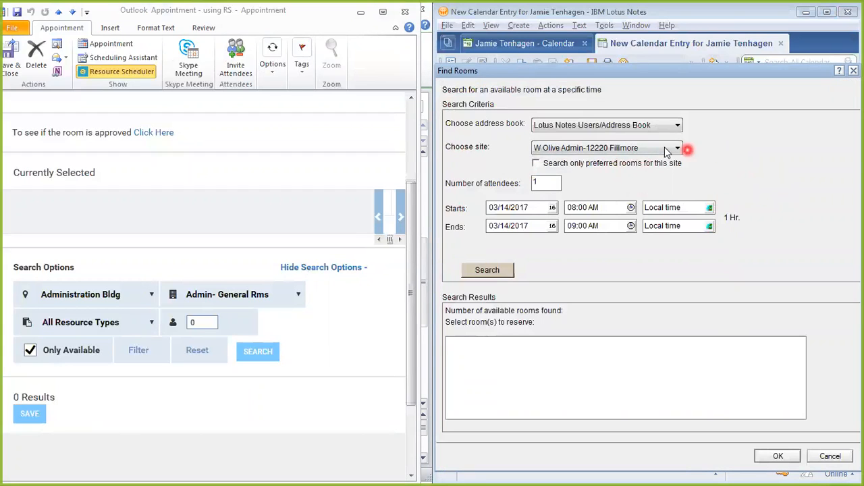
Compare the Resource Scheduler location list with a Lotus Notes room search at W Olive Admin-12220 Fillmore, and cancel the Find Rooms dialog.
{"action": "left_click", "coordinate": [87, 298]}
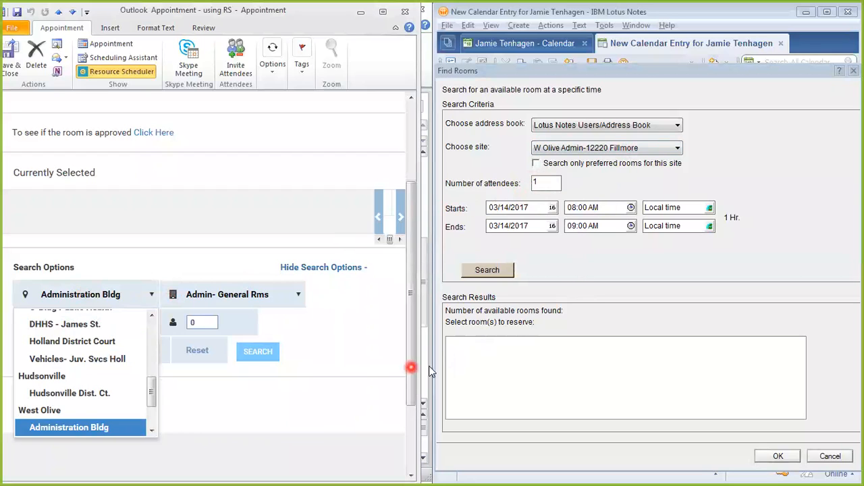
{"action": "left_click", "coordinate": [372, 329]}
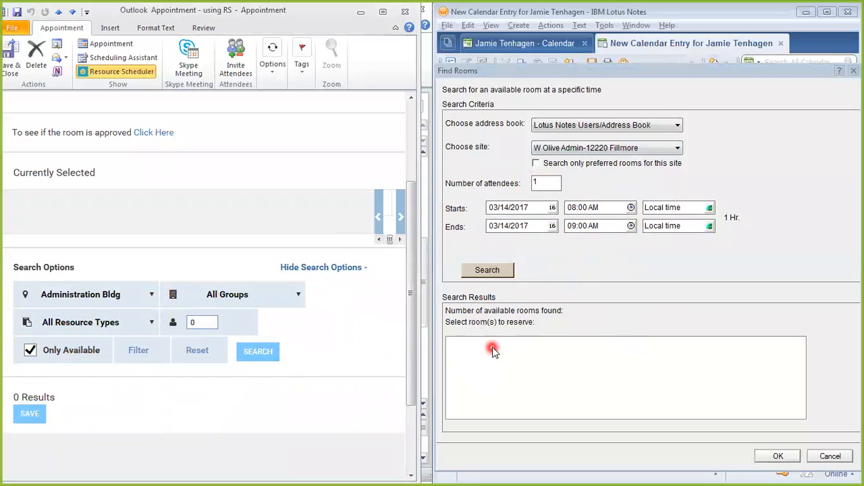
{"action": "left_click", "coordinate": [496, 272]}
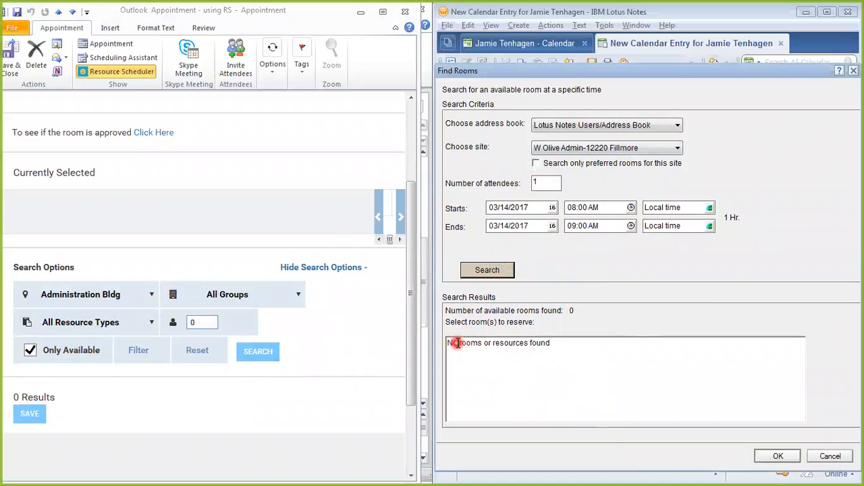
{"action": "left_click", "coordinate": [834, 458]}
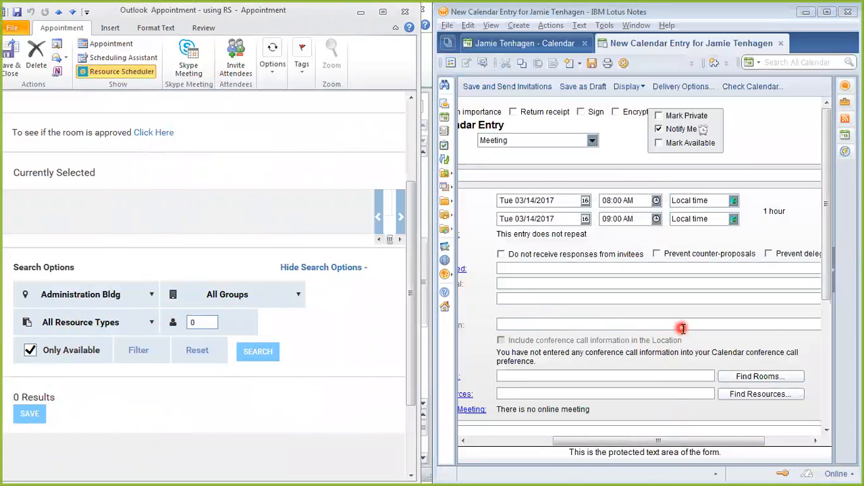
Close the new Lotus Notes calendar entry without saving it, and maximize the Outlook appointment to show its details page.
{"action": "left_click_drag", "start_coordinate": [828, 263], "coordinate": [827, 155]}
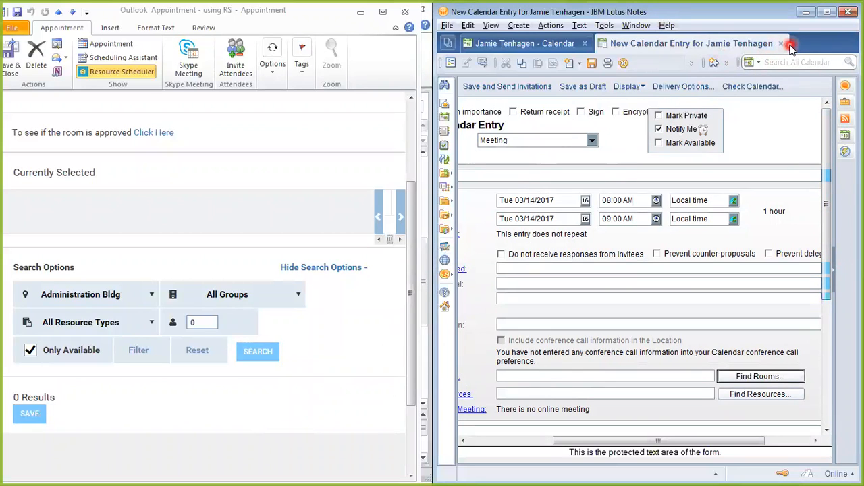
{"action": "left_click", "coordinate": [781, 44]}
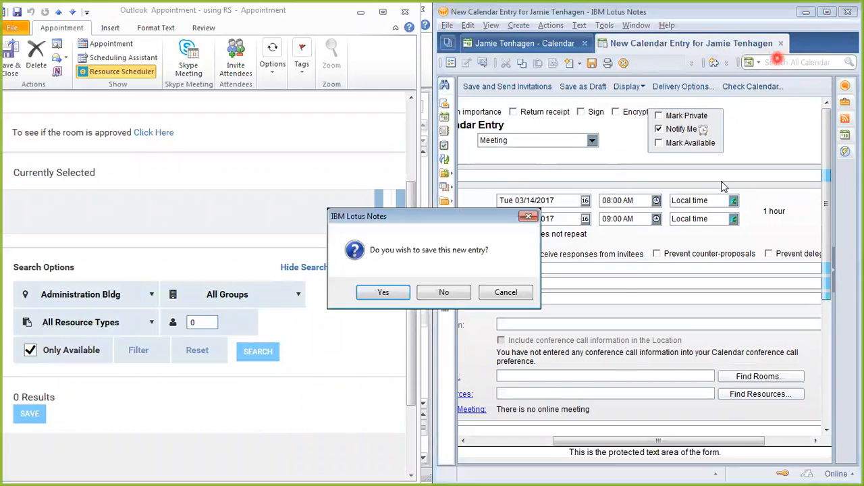
{"action": "left_click", "coordinate": [446, 299]}
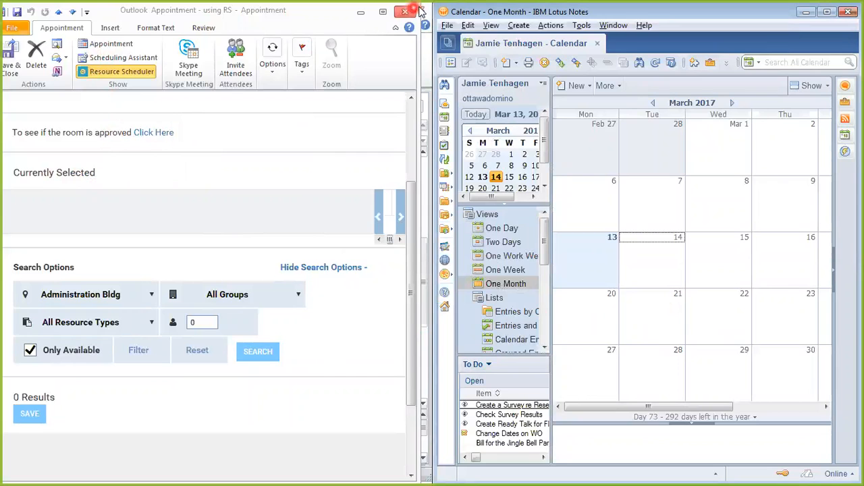
{"action": "left_click", "coordinate": [381, 13]}
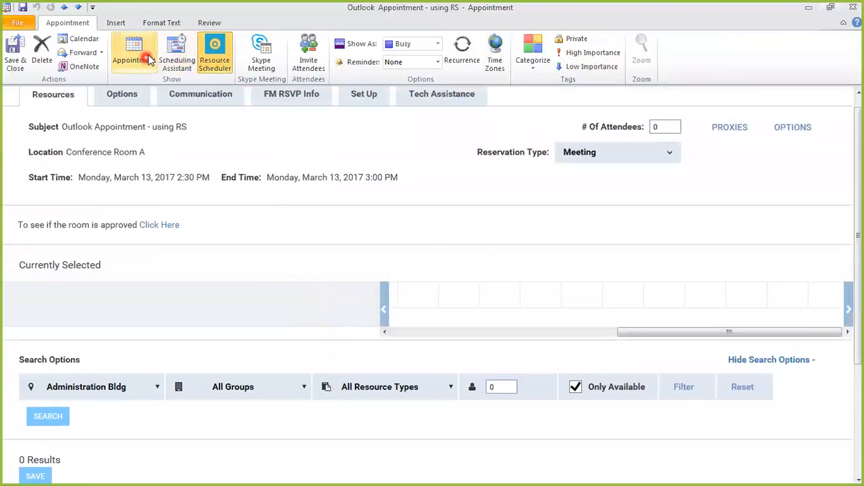
{"action": "left_click", "coordinate": [139, 59]}
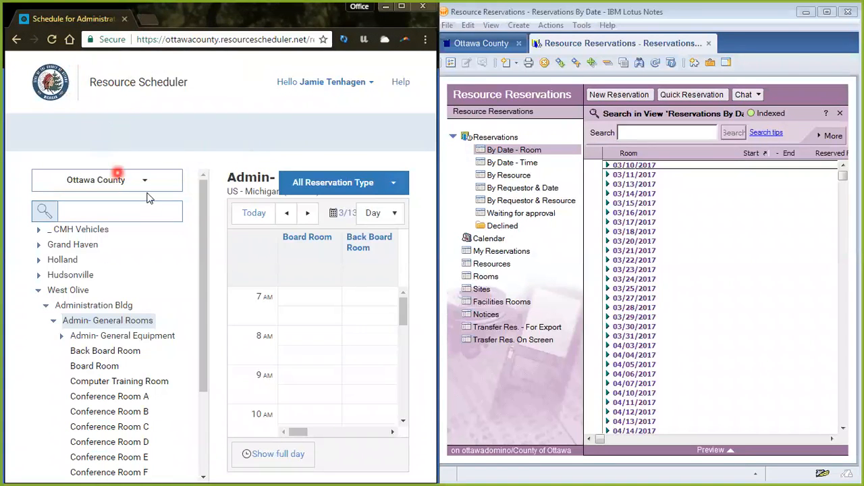
Review the Room & Resource Scheduling link on the Ottawa County front page and return to the Resource Reservations database.
{"action": "left_click", "coordinate": [473, 44]}
{"action": "left_click", "coordinate": [517, 186]}
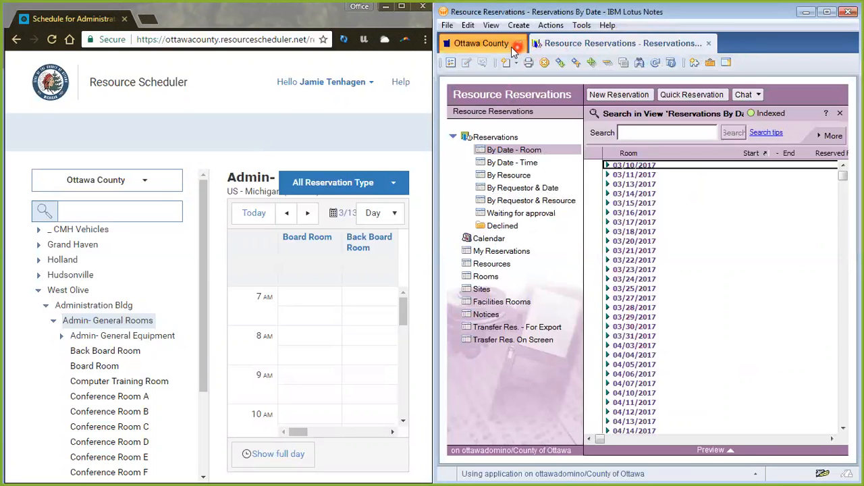
{"action": "left_click", "coordinate": [492, 51]}
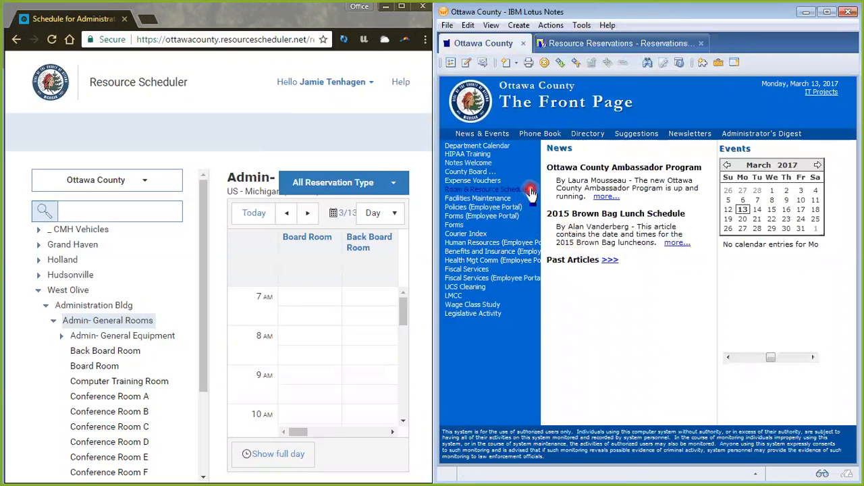
{"action": "left_click", "coordinate": [600, 43]}
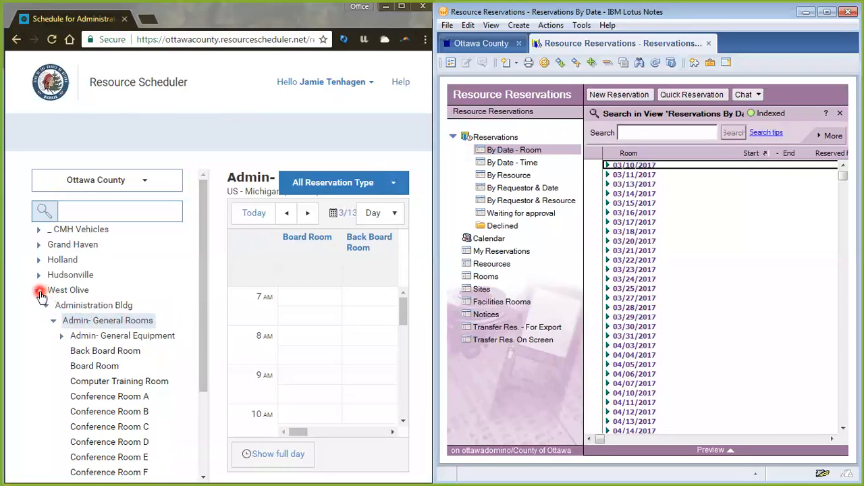
Compare Resource Scheduler's Admin- General Rooms list with the Lotus Notes reservations viewed by date and time.
{"action": "left_click", "coordinate": [121, 322]}
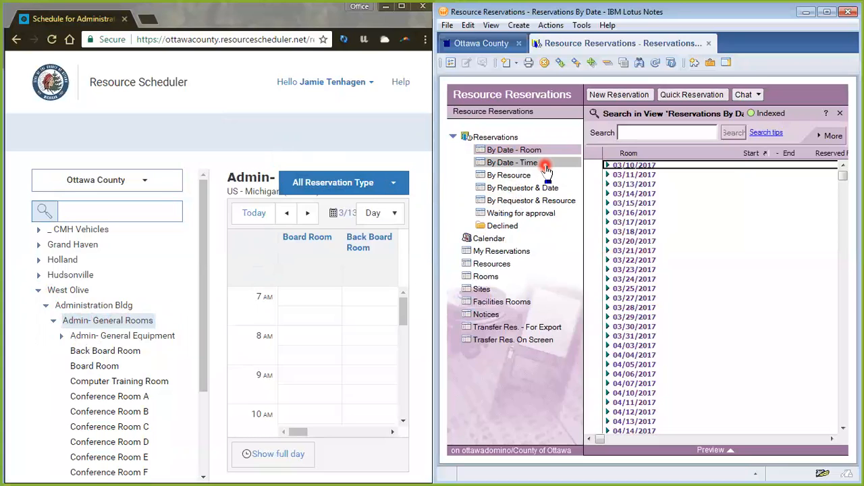
{"action": "left_click", "coordinate": [545, 166]}
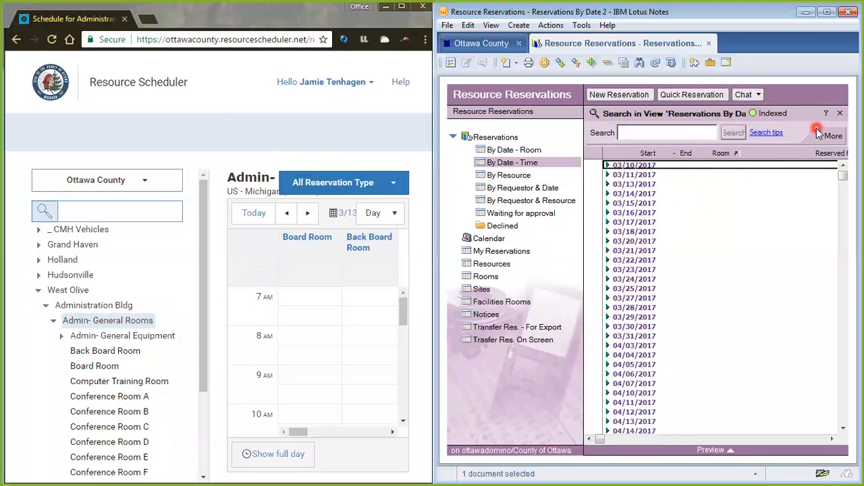
Close the view search and show the 03/28/2017 reservations for W Olive Admin-12220 Fillmore.
{"action": "left_click", "coordinate": [841, 113]}
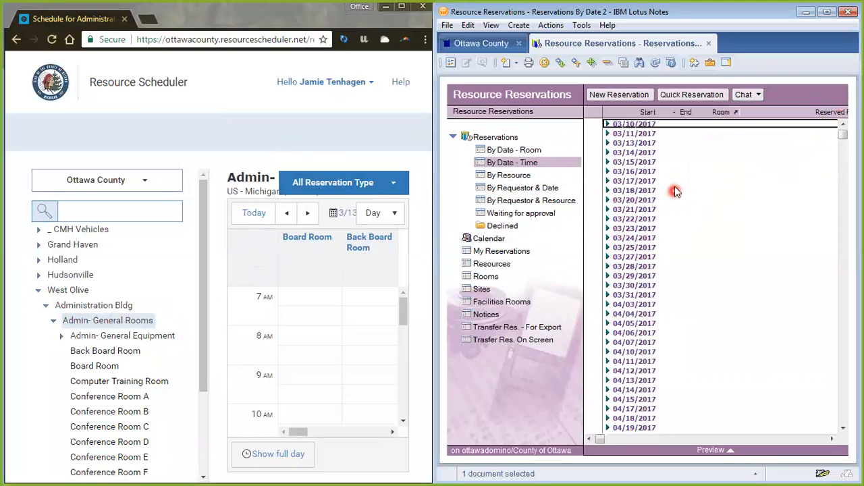
{"action": "scroll", "coordinate": [680, 282], "scroll_direction": "down", "scroll_amount": 1}
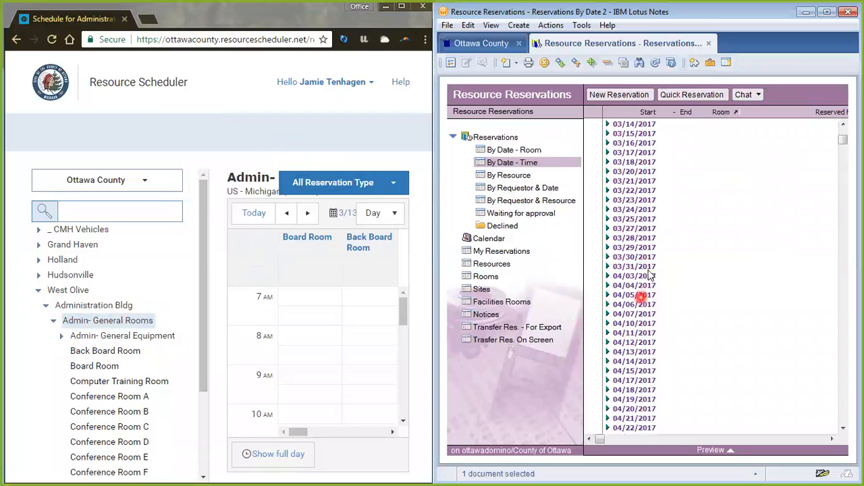
{"action": "left_click", "coordinate": [611, 238]}
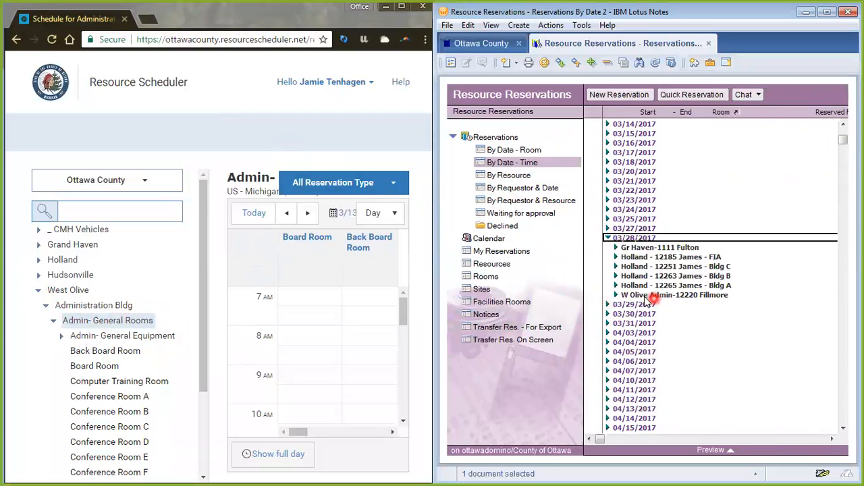
{"action": "left_click", "coordinate": [616, 295]}
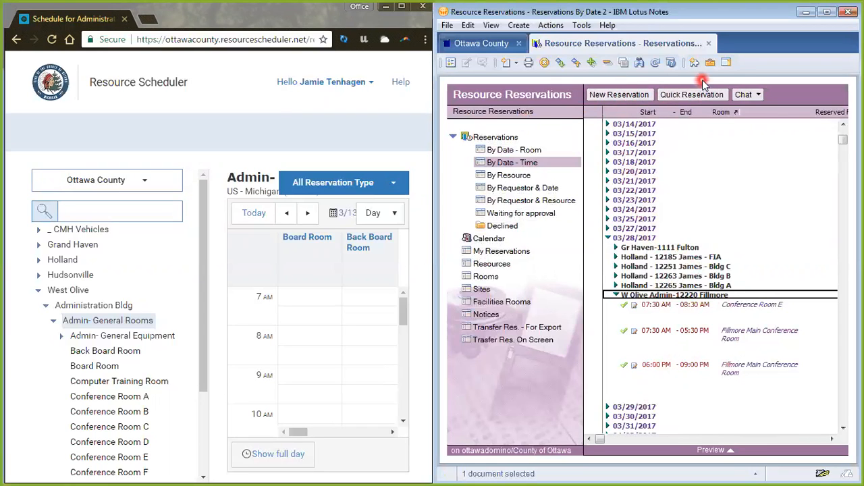
Open a new Lotus Notes reservation request, and enlarge the Resource Scheduler window to show the Admin- General Rooms day schedule.
{"action": "left_click", "coordinate": [617, 99]}
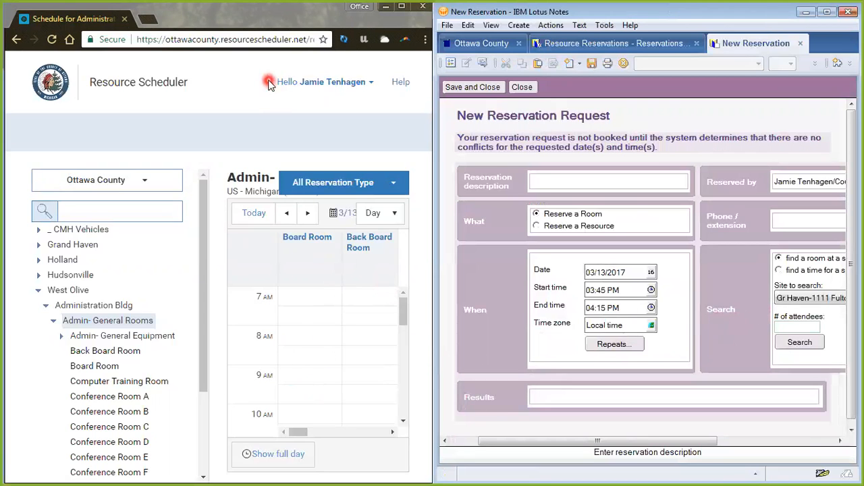
{"action": "left_click_drag", "start_coordinate": [298, 432], "coordinate": [308, 433]}
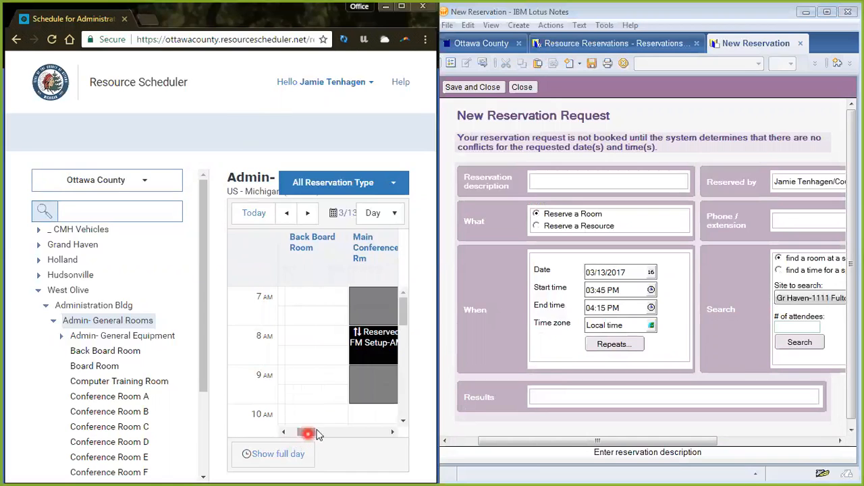
{"action": "left_click", "coordinate": [394, 213]}
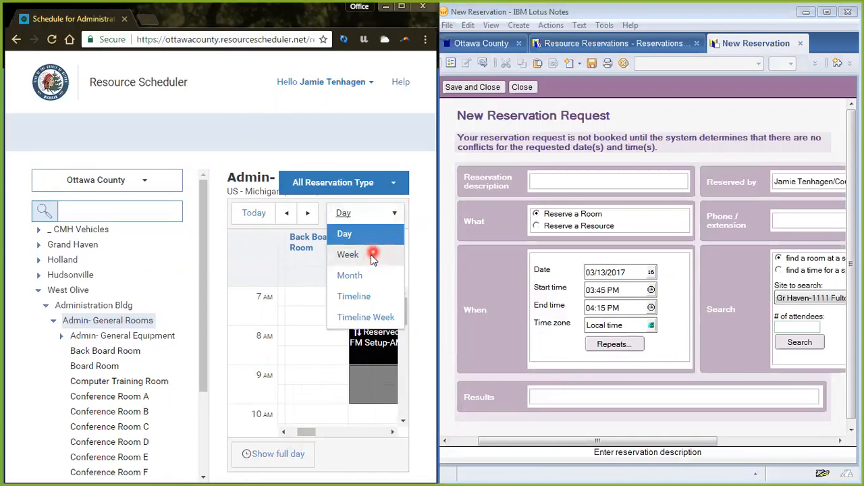
{"action": "left_click_drag", "start_coordinate": [308, 435], "coordinate": [329, 434]}
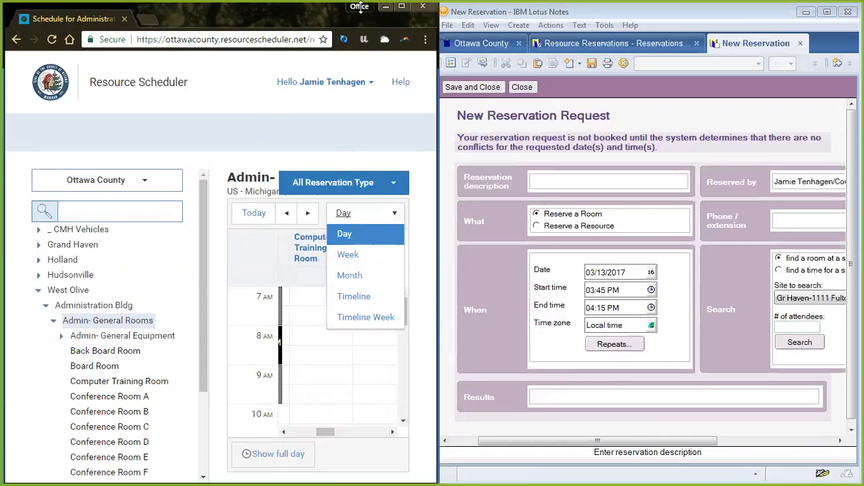
{"action": "left_click", "coordinate": [402, 7]}
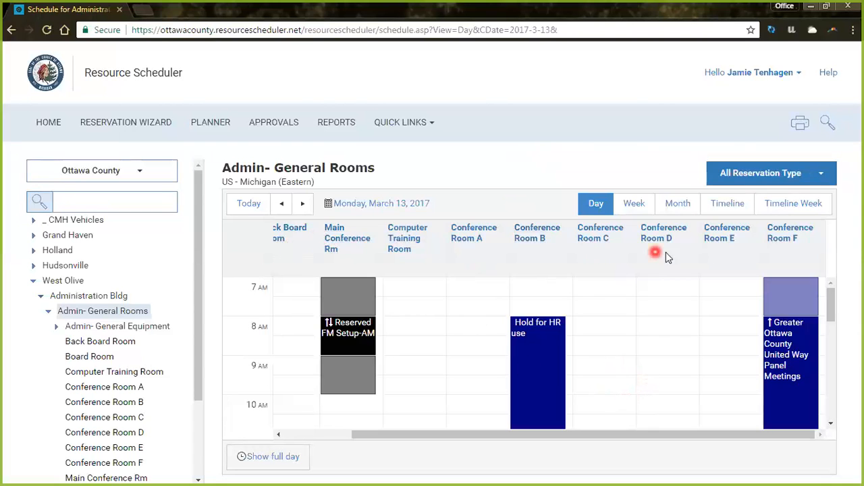
Start a Quick Reserve for Conference Room D at 9 AM on March 13, 2017, and compare its title field with the Lotus Notes reservation description.
{"action": "left_click", "coordinate": [651, 370]}
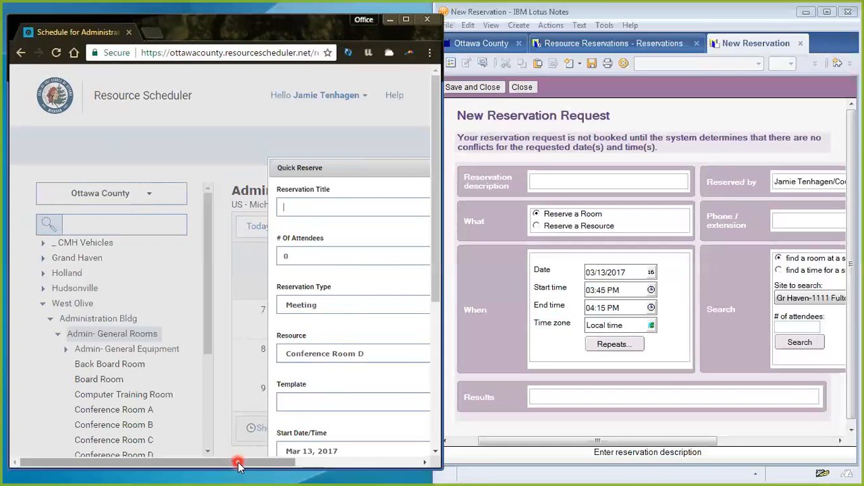
{"action": "left_click_drag", "start_coordinate": [240, 462], "coordinate": [382, 463]}
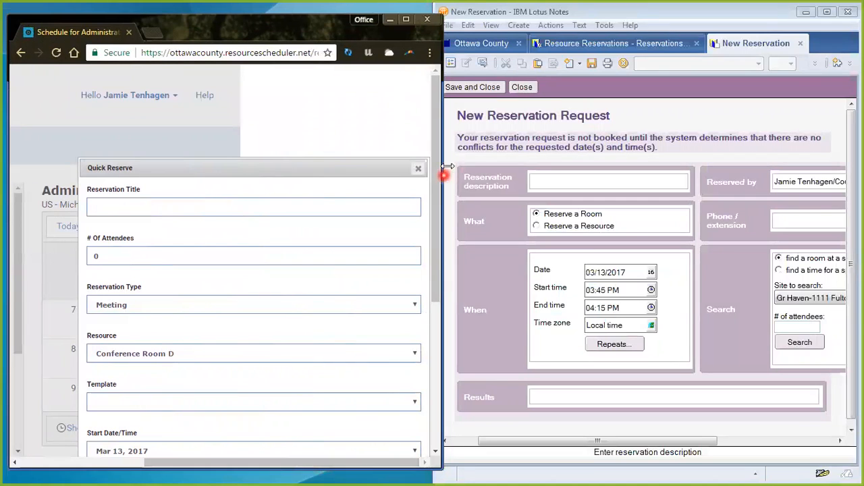
{"action": "left_click_drag", "start_coordinate": [439, 189], "coordinate": [439, 220]}
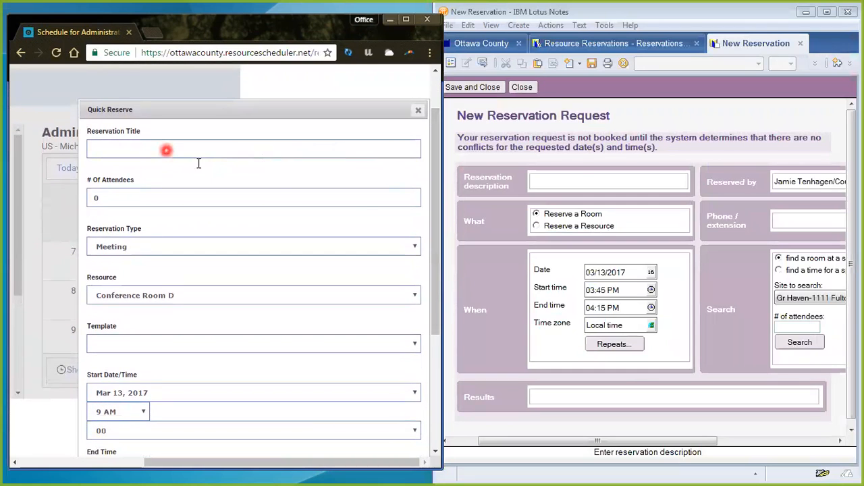
{"action": "left_click", "coordinate": [570, 182]}
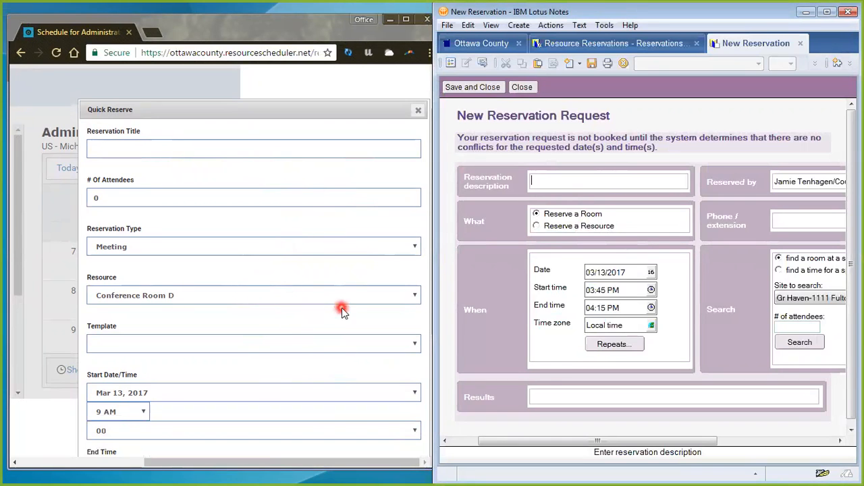
Review the Quick Reserve form's resource choices, date and time settings, Requested For field and submission options.
{"action": "left_click", "coordinate": [413, 299]}
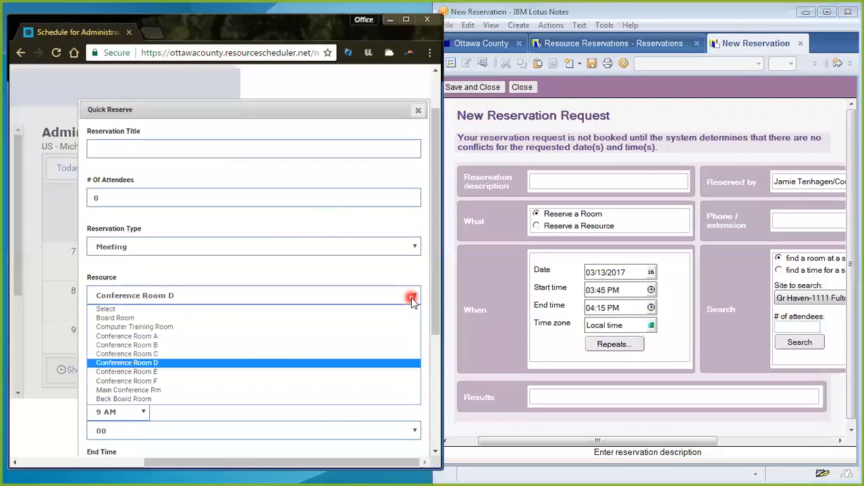
{"action": "left_click", "coordinate": [413, 300]}
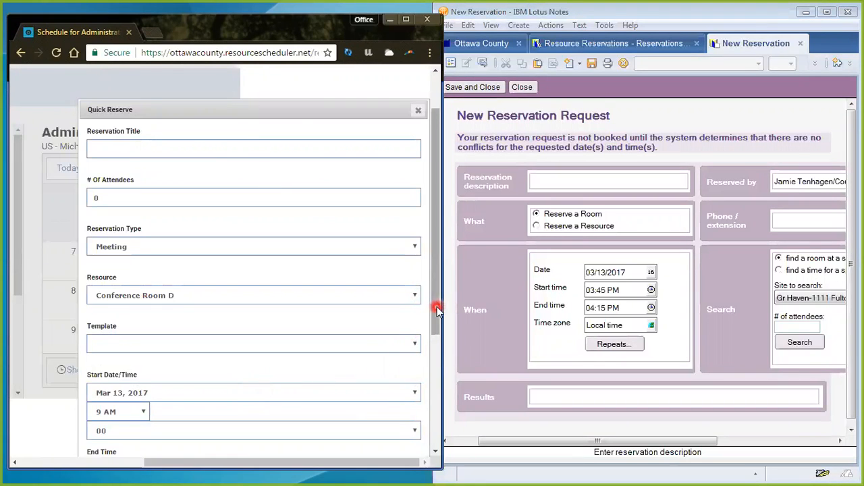
{"action": "scroll", "coordinate": [437, 317], "scroll_direction": "down", "scroll_amount": 2}
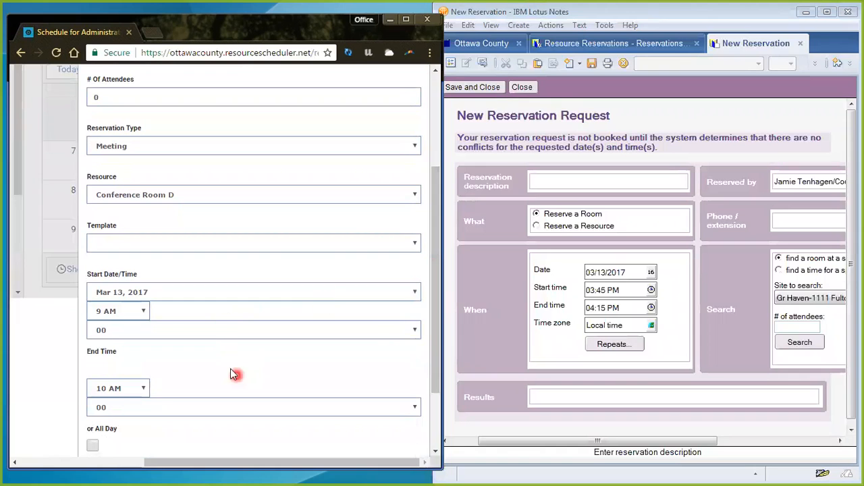
{"action": "left_click_drag", "start_coordinate": [437, 331], "coordinate": [434, 384]}
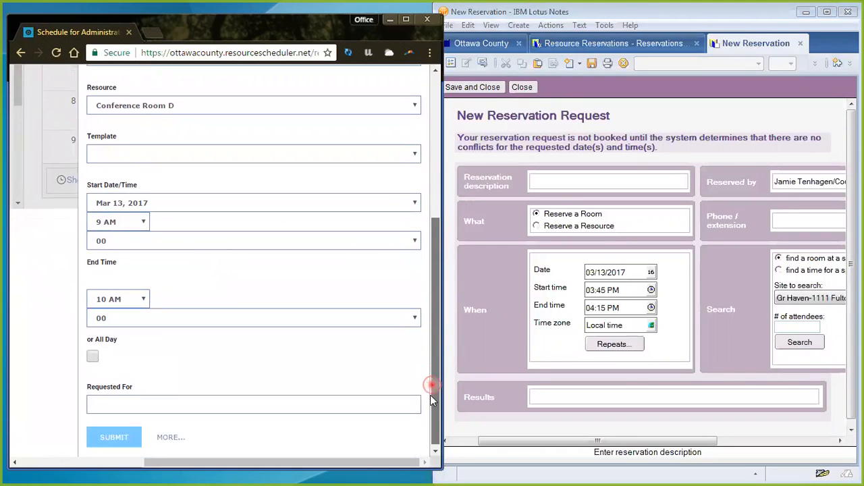
{"action": "left_click", "coordinate": [171, 436]}
{"action": "left_click", "coordinate": [329, 129]}
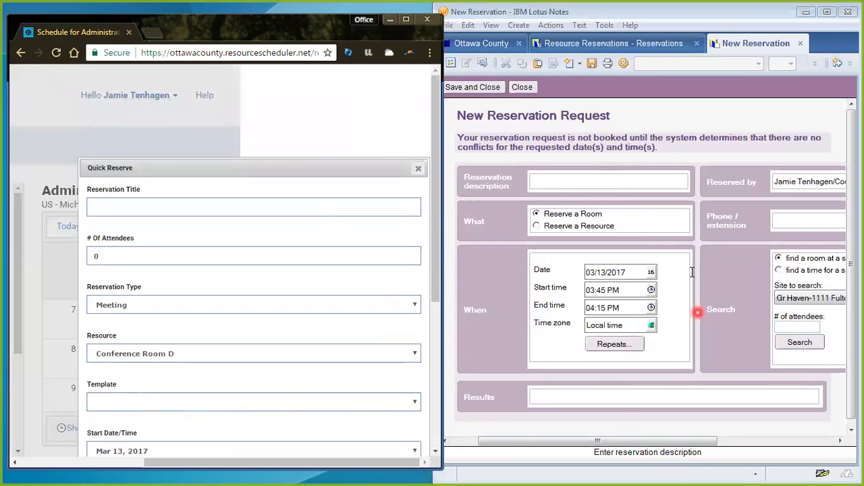
Compare the Lotus Notes description and phone fields with the Quick Reserve fields, and leave Quick Reserve without submitting.
{"action": "left_click", "coordinate": [536, 182]}
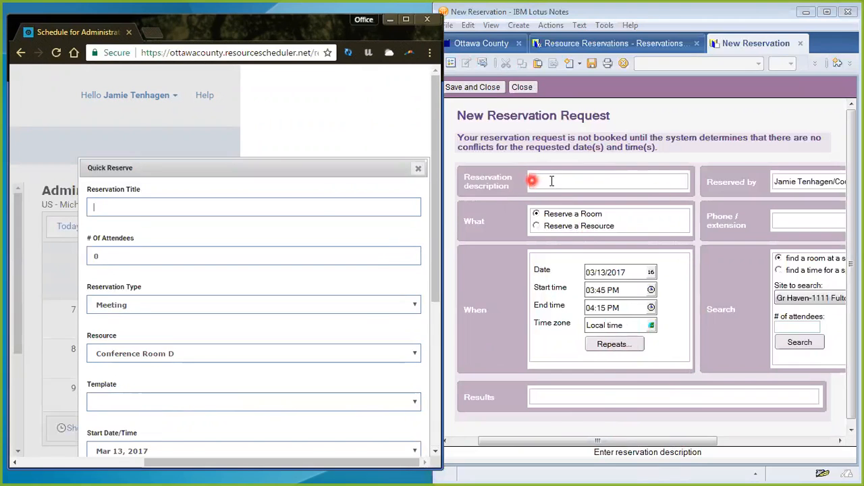
{"action": "left_click", "coordinate": [777, 222]}
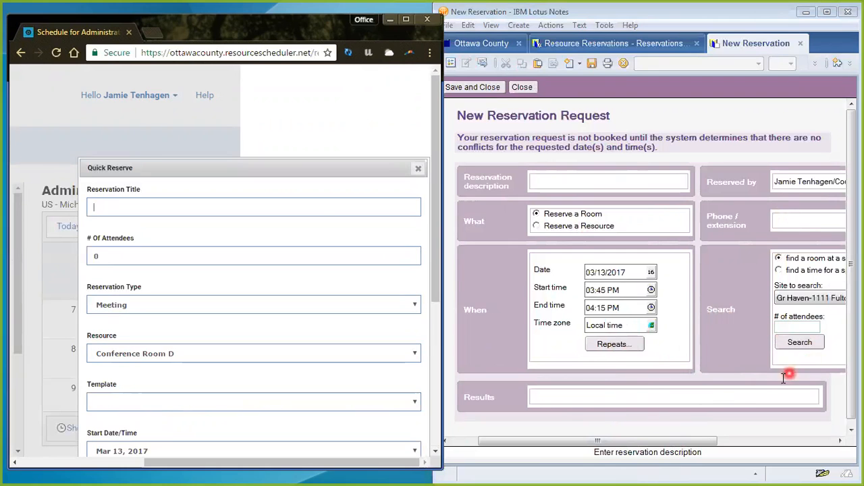
{"action": "scroll", "coordinate": [233, 285], "scroll_direction": "down", "scroll_amount": 2}
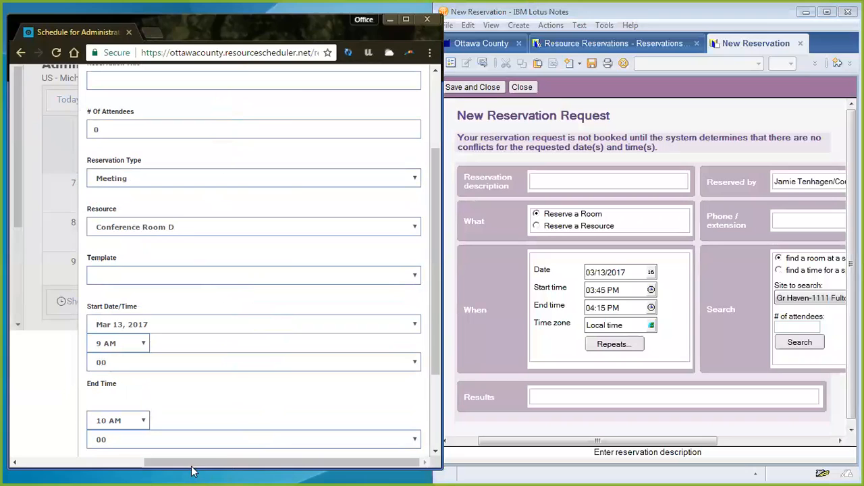
{"action": "scroll", "coordinate": [324, 366], "scroll_direction": "down", "scroll_amount": 2}
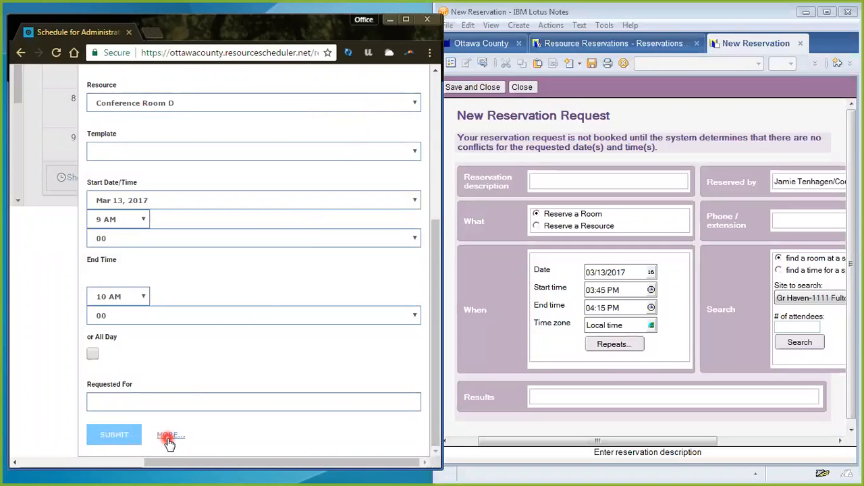
{"action": "scroll", "coordinate": [239, 399], "scroll_direction": "up", "scroll_amount": 4}
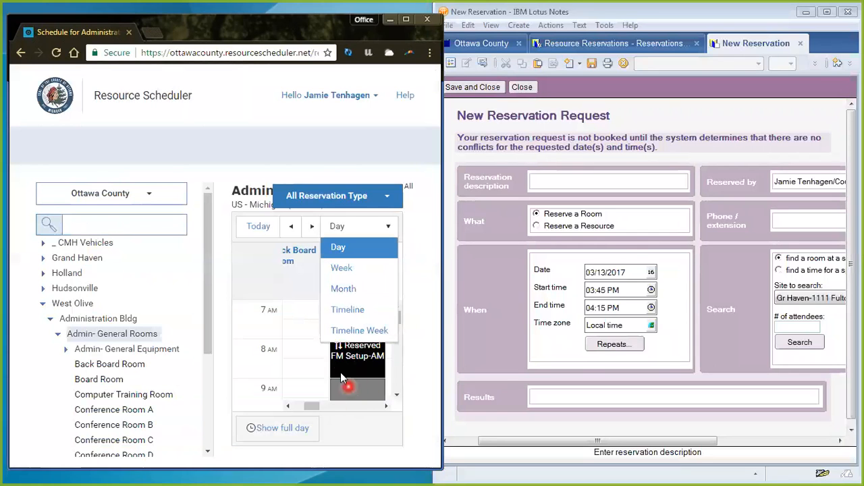
Open the Reserved FM Setup-AM reservation for the Main Conference Rm and review its details, options and communication pages.
{"action": "left_click", "coordinate": [234, 394]}
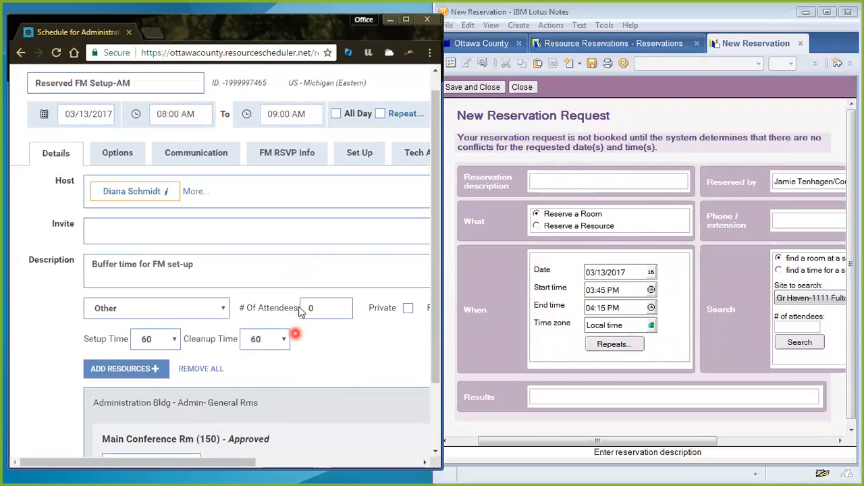
{"action": "left_click", "coordinate": [118, 157]}
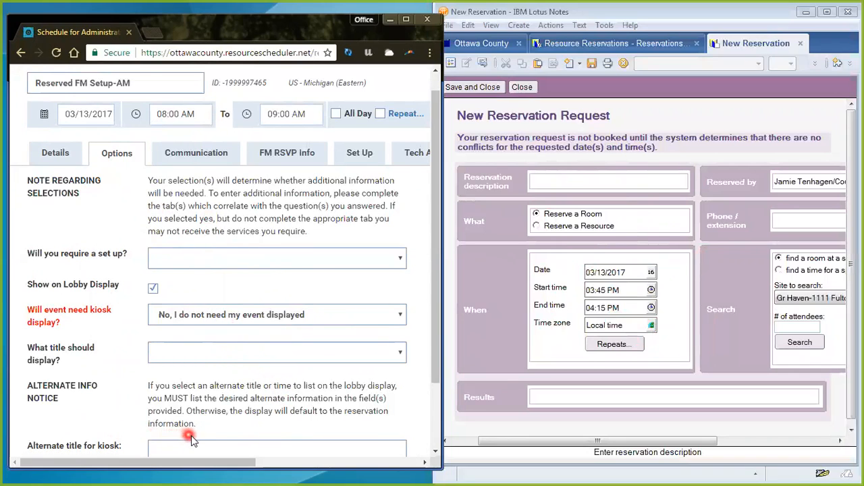
{"action": "scroll", "coordinate": [250, 368], "scroll_direction": "down", "scroll_amount": 2}
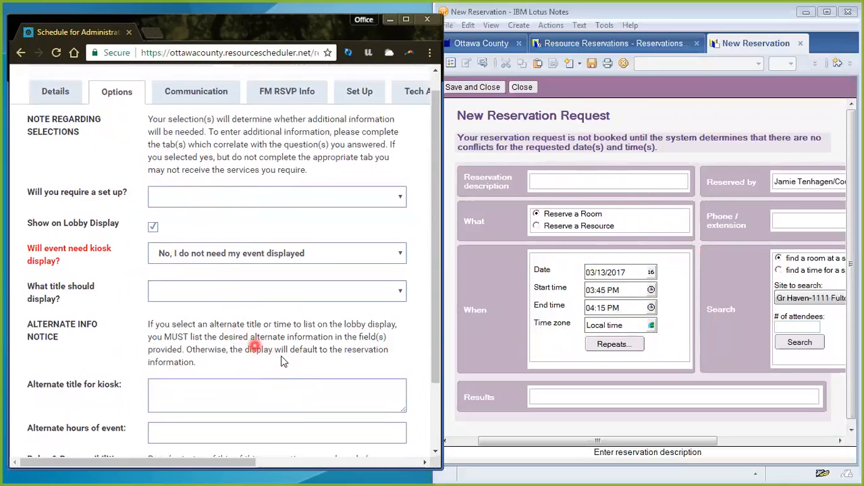
{"action": "scroll", "coordinate": [250, 353], "scroll_direction": "up", "scroll_amount": 2}
{"action": "left_click", "coordinate": [177, 153]}
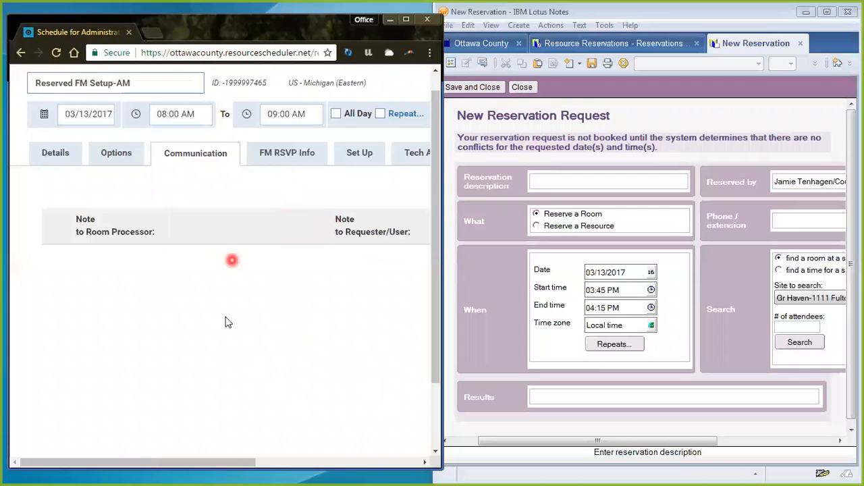
{"action": "left_click_drag", "start_coordinate": [211, 463], "coordinate": [179, 460]}
Return to the Reserved FM Setup-AM reservation's details and review its title, date and remaining fields.
{"action": "left_click", "coordinate": [59, 159]}
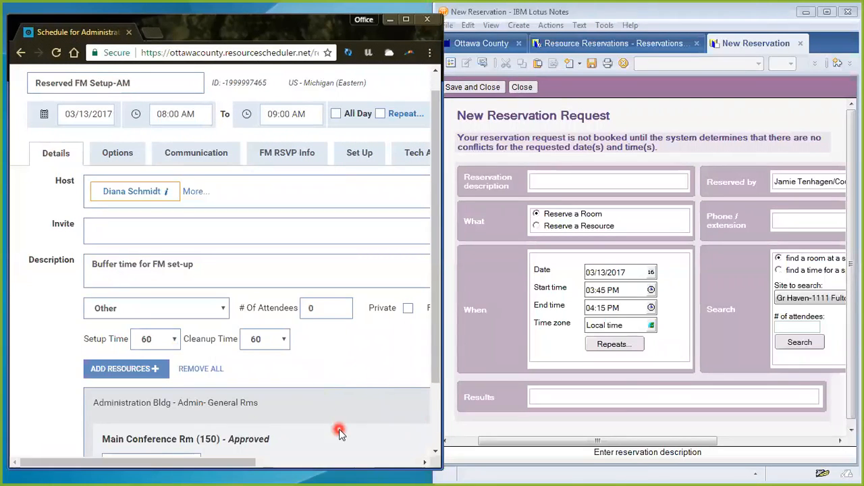
{"action": "left_click_drag", "start_coordinate": [202, 463], "coordinate": [185, 466]}
{"action": "left_click", "coordinate": [143, 89]}
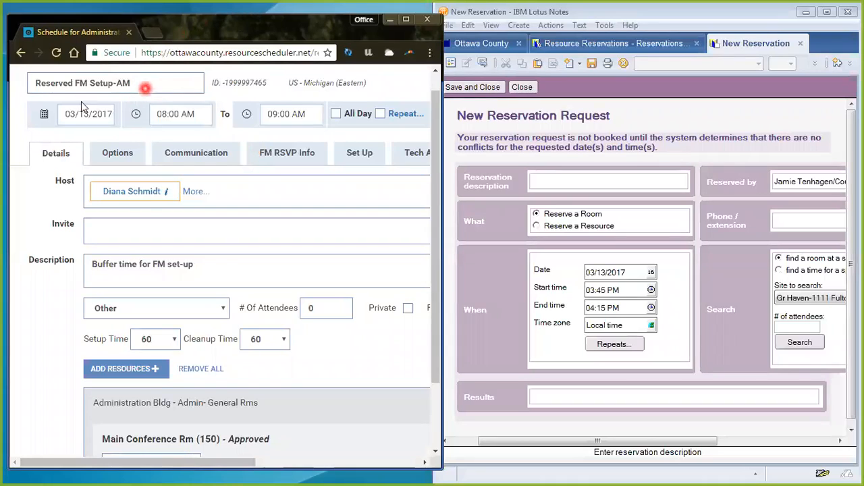
{"action": "left_click_drag", "start_coordinate": [226, 461], "coordinate": [297, 462]}
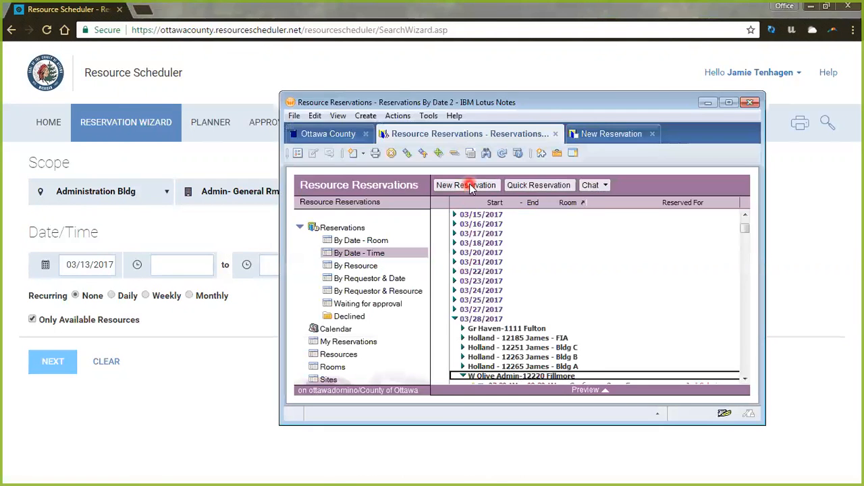
Open another new reservation request in Lotus Notes to compare it with the Reservation Wizard.
{"action": "left_click", "coordinate": [470, 186]}
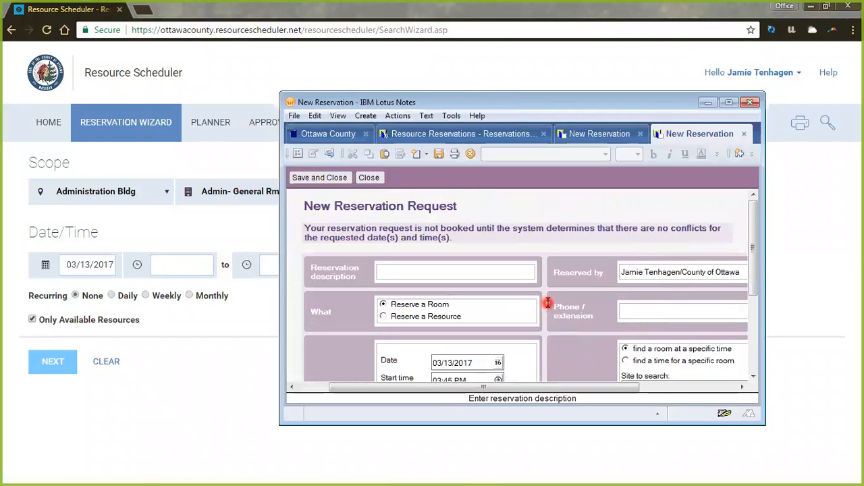
{"action": "scroll", "coordinate": [573, 317], "scroll_direction": "down", "scroll_amount": 1}
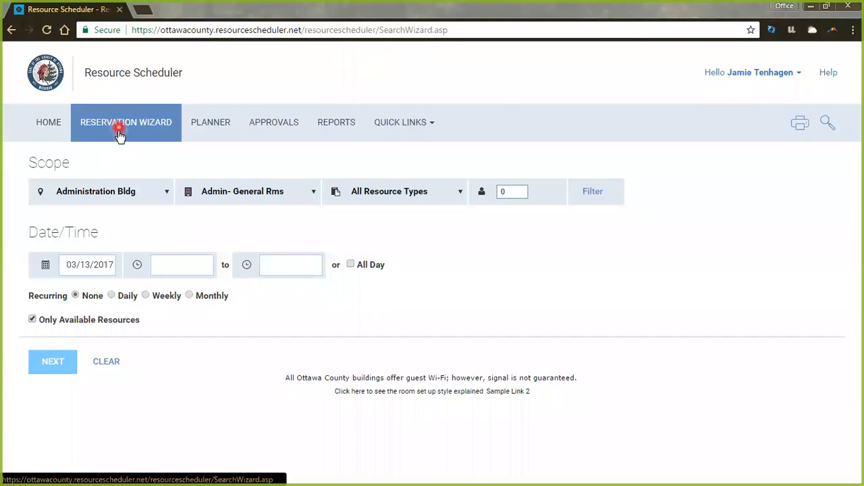
Set the reservation search to all groups in the Administration Bldg on 03/13/2017 from 05:00 AM to 06:00 AM.
{"action": "left_click", "coordinate": [162, 194]}
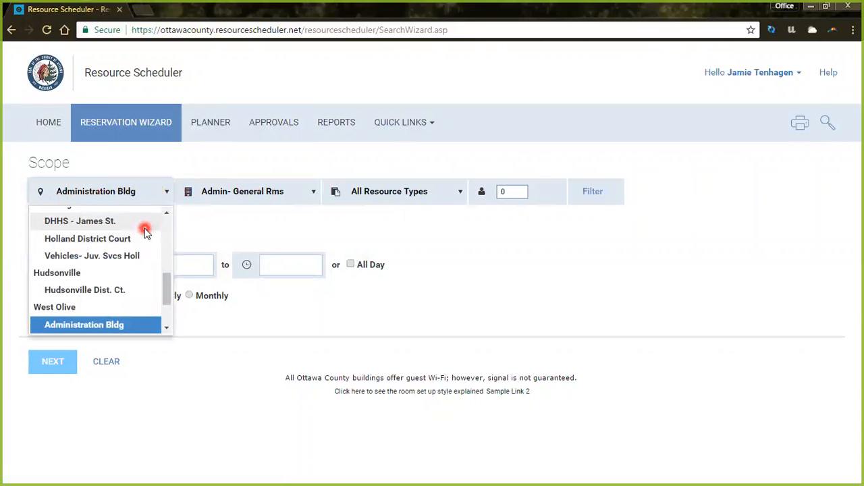
{"action": "left_click", "coordinate": [285, 220]}
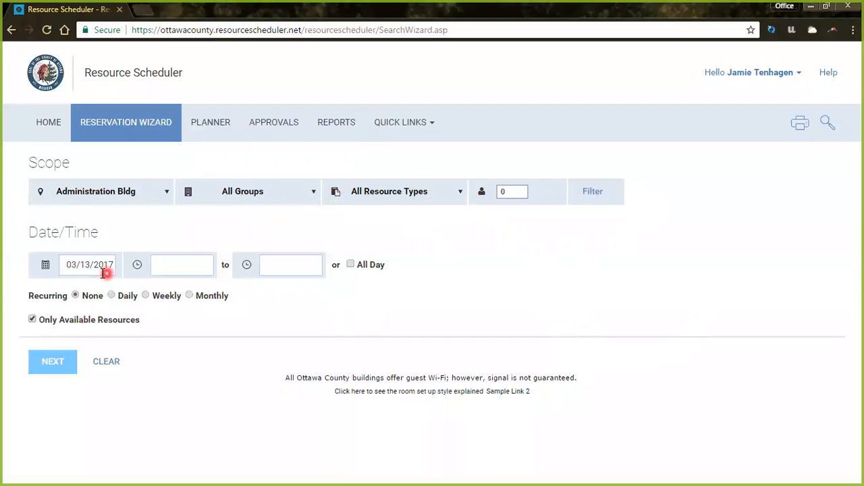
{"action": "left_click", "coordinate": [178, 266]}
{"action": "left_click", "coordinate": [289, 258]}
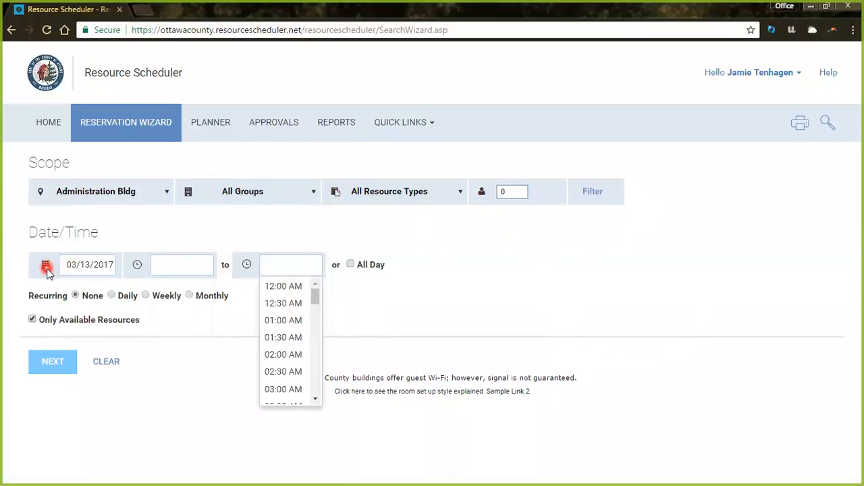
{"action": "left_click", "coordinate": [138, 265]}
{"action": "scroll", "coordinate": [191, 353], "scroll_direction": "down", "scroll_amount": 2}
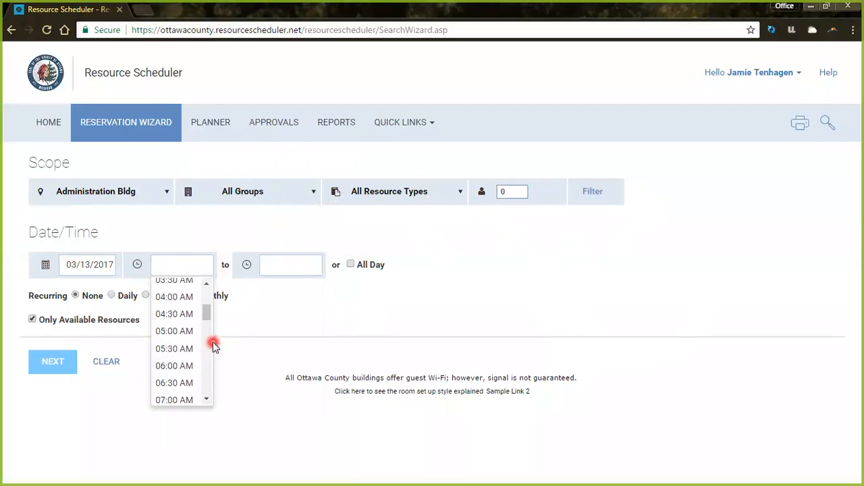
{"action": "left_click", "coordinate": [187, 333]}
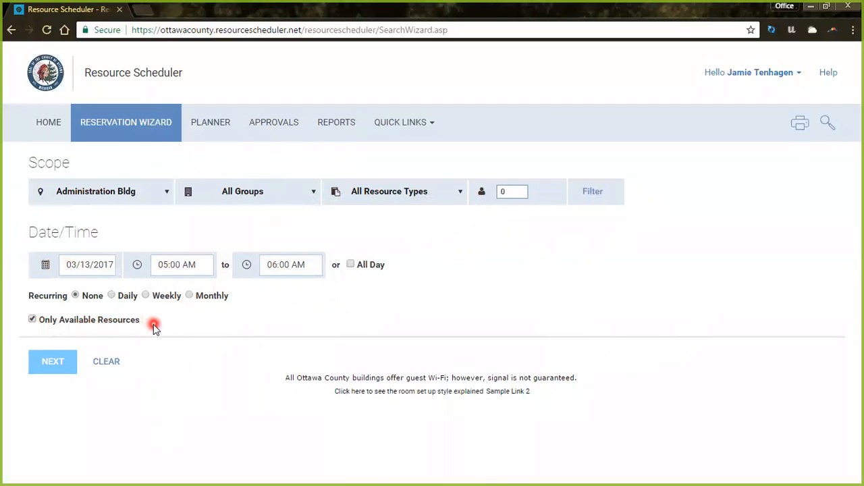
Make the reservation recur daily, every 1 day until 03/16/2017, and search for available resources.
{"action": "left_click", "coordinate": [112, 296]}
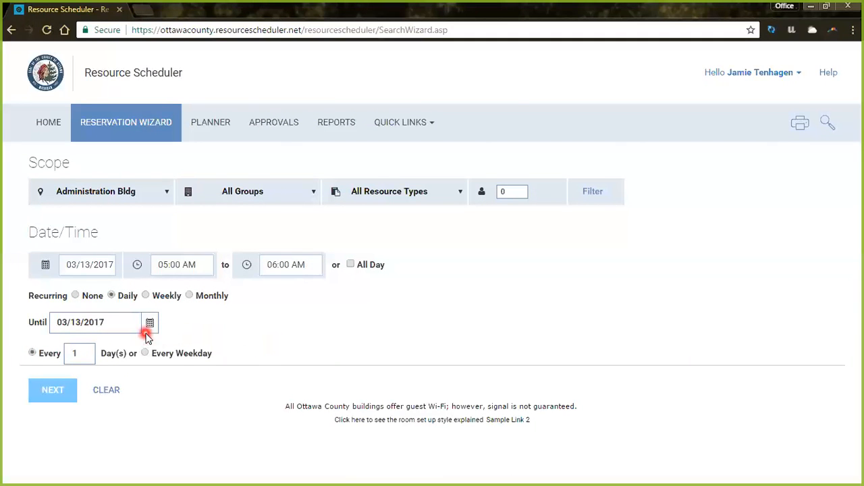
{"action": "left_click", "coordinate": [149, 323]}
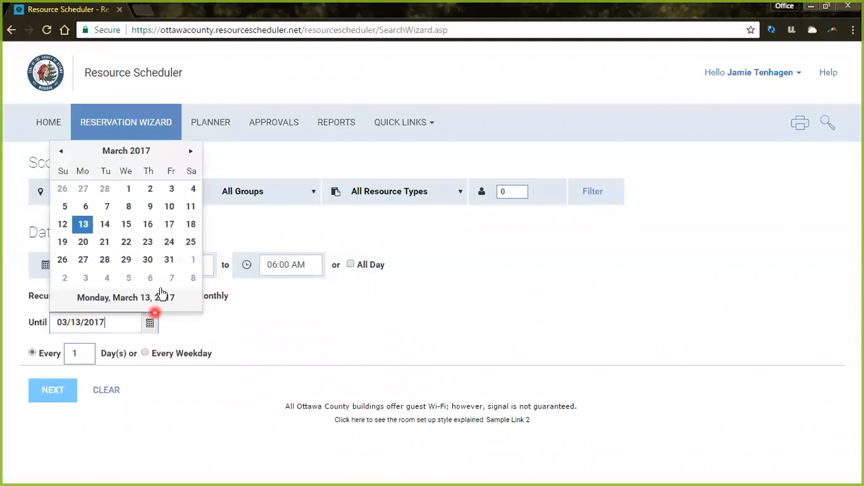
{"action": "left_click", "coordinate": [150, 223]}
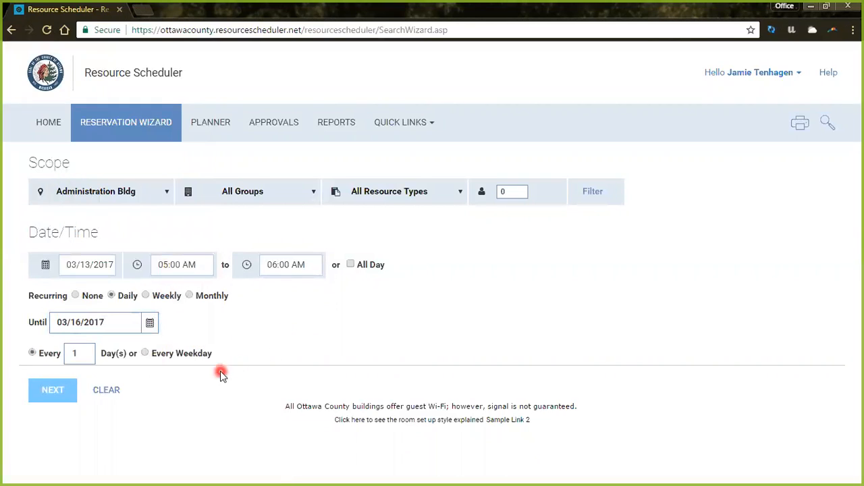
{"action": "left_click", "coordinate": [54, 391]}
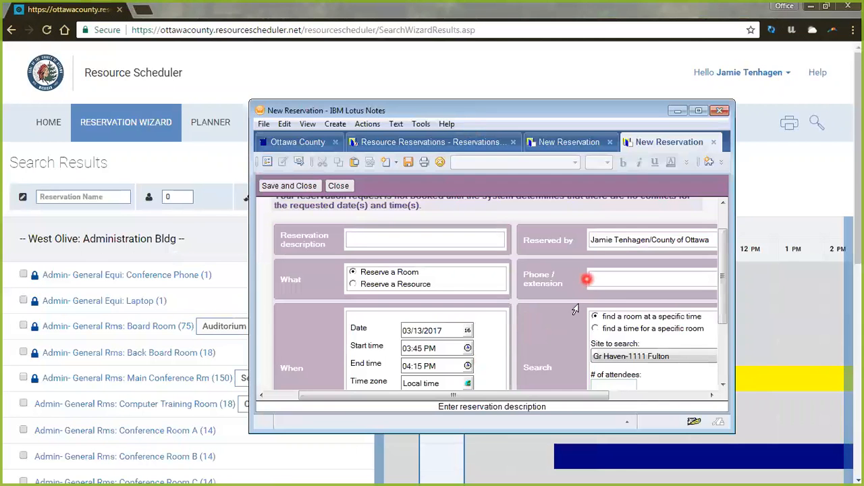
Compare the Lotus Notes reservation search fields with the wizard's search results, and review the available reservation types.
{"action": "scroll", "coordinate": [536, 328], "scroll_direction": "down", "scroll_amount": 2}
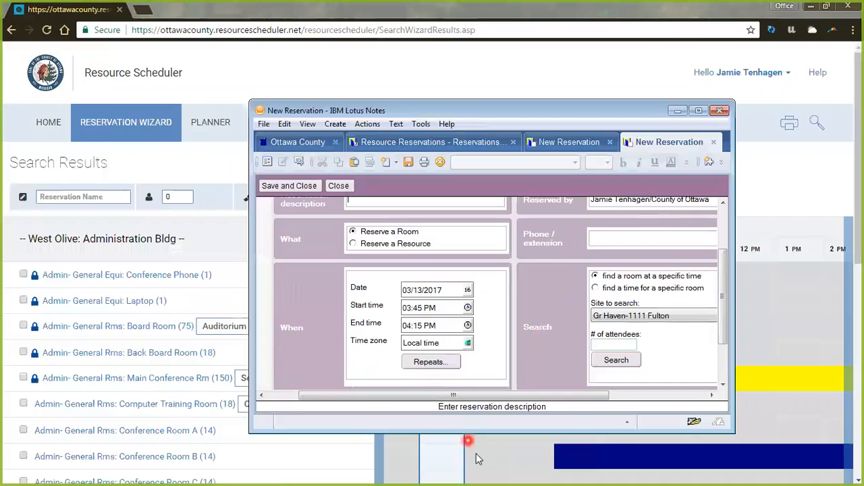
{"action": "left_click", "coordinate": [606, 363]}
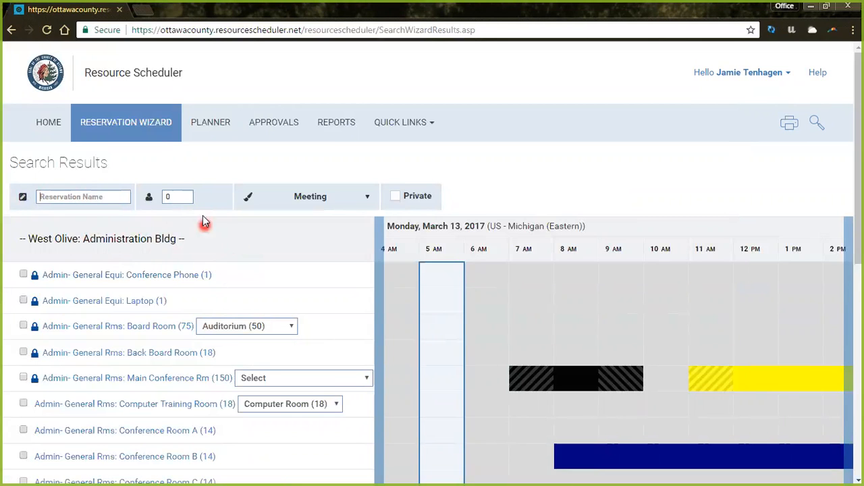
{"action": "left_click", "coordinate": [357, 202]}
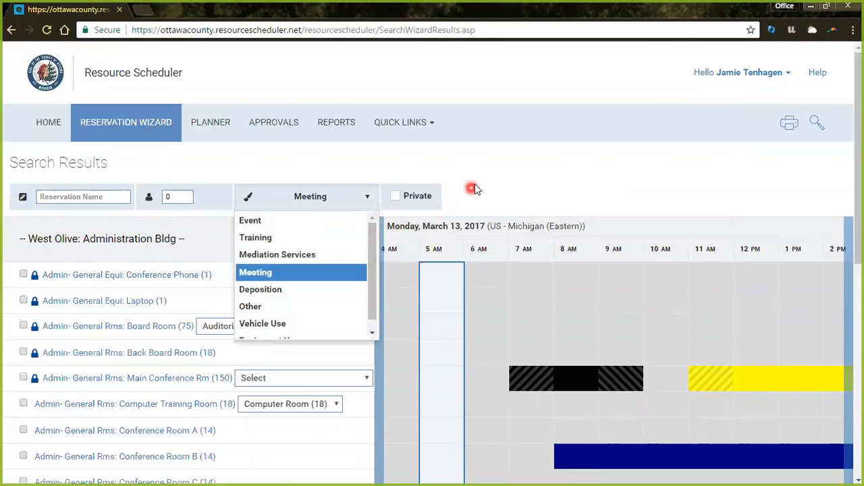
{"action": "left_click", "coordinate": [518, 196]}
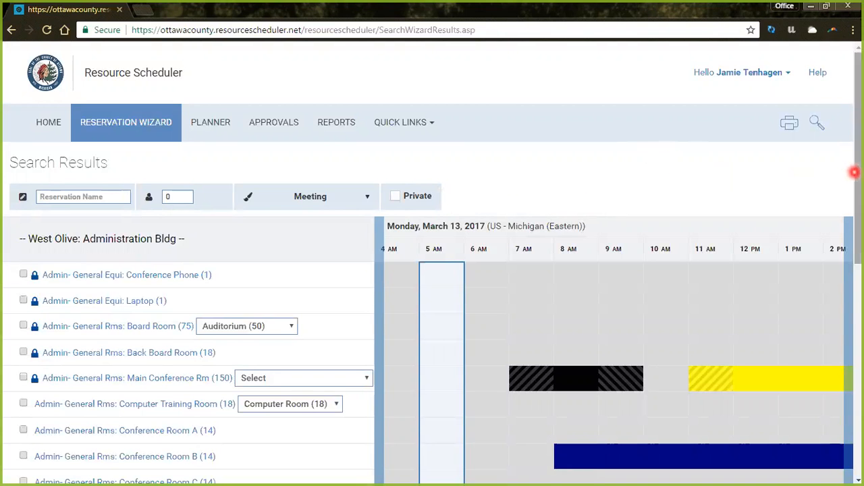
Select the Main Conference Rm for the reservation with the Open Rectangle setup.
{"action": "left_click_drag", "start_coordinate": [855, 177], "coordinate": [856, 262]}
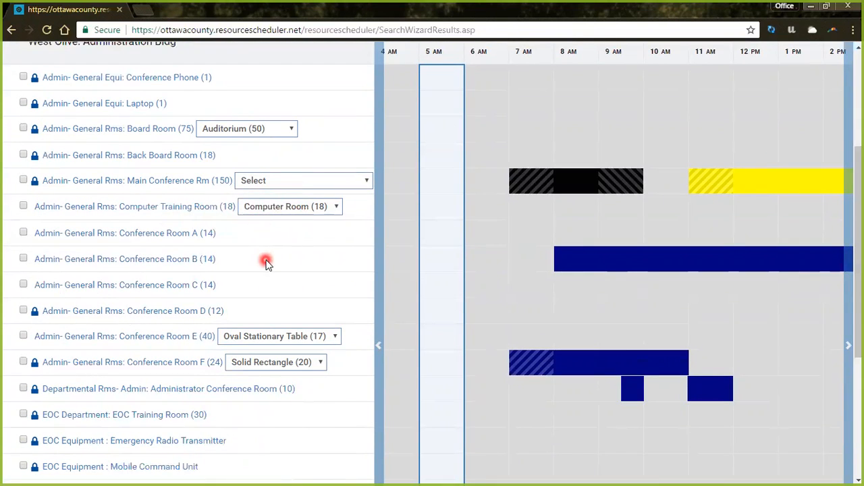
{"action": "left_click", "coordinate": [24, 180]}
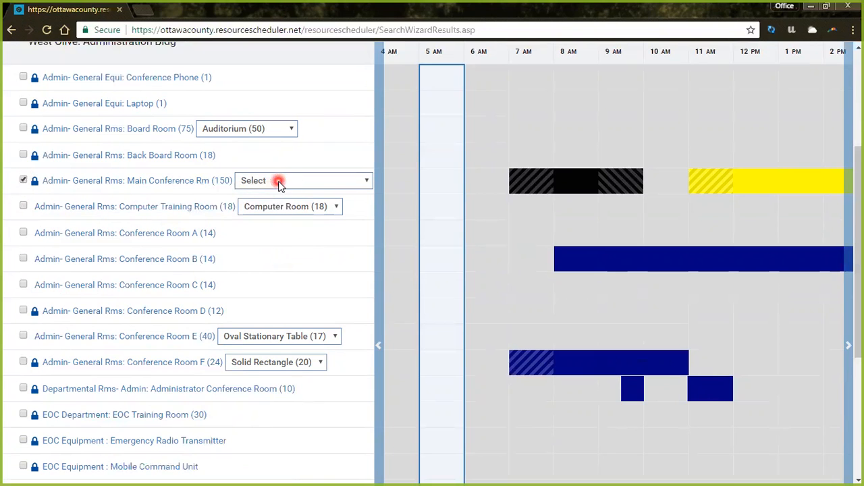
{"action": "left_click", "coordinate": [278, 180]}
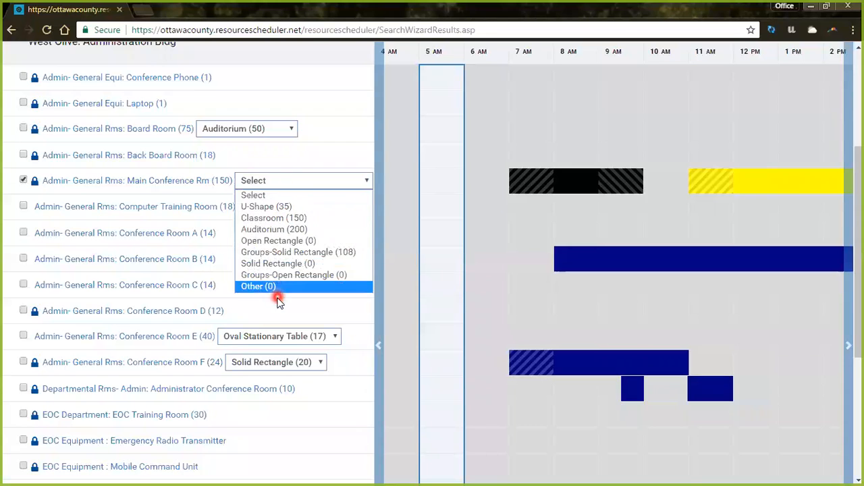
{"action": "left_click", "coordinate": [290, 183]}
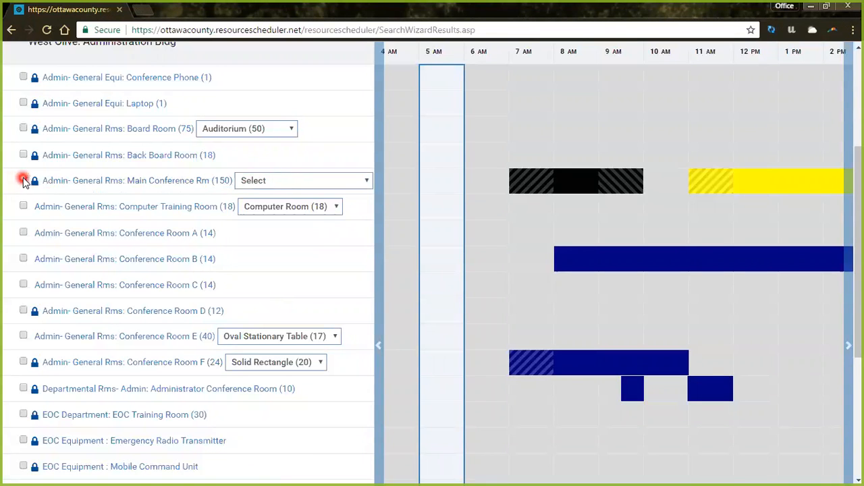
{"action": "scroll", "coordinate": [223, 192], "scroll_direction": "up", "scroll_amount": 3}
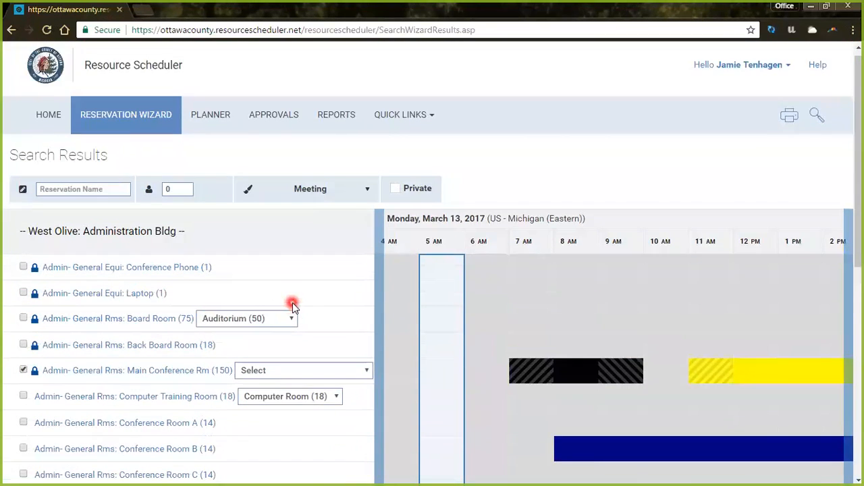
{"action": "scroll", "coordinate": [291, 303], "scroll_direction": "down", "scroll_amount": 4}
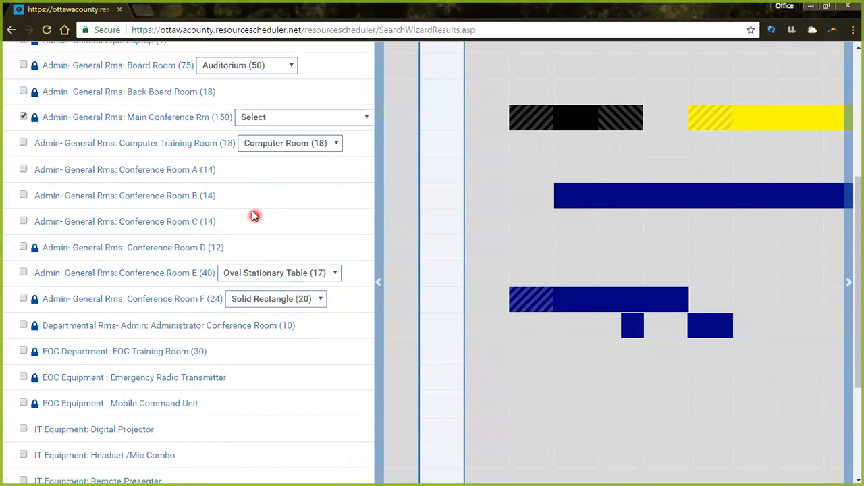
{"action": "left_click", "coordinate": [273, 117]}
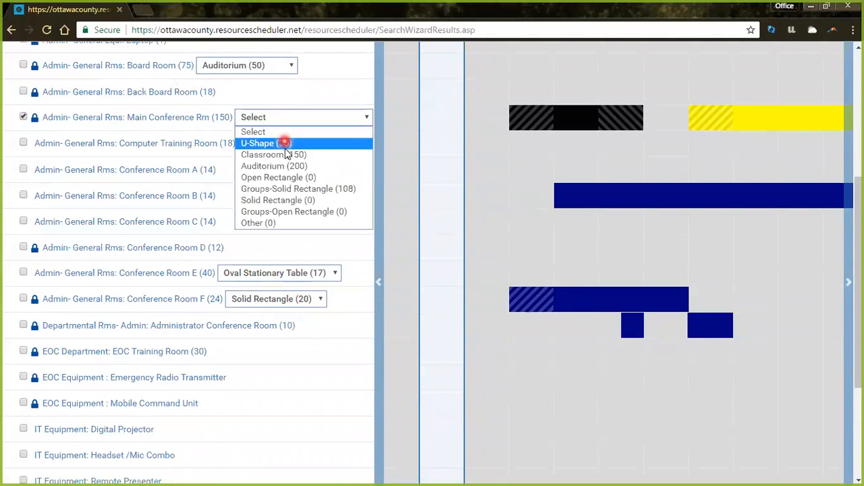
{"action": "left_click", "coordinate": [314, 177]}
Name the reservation "delete" and mark it as private.
{"action": "scroll", "coordinate": [245, 180], "scroll_direction": "up", "scroll_amount": 4}
{"action": "left_click", "coordinate": [95, 197]}
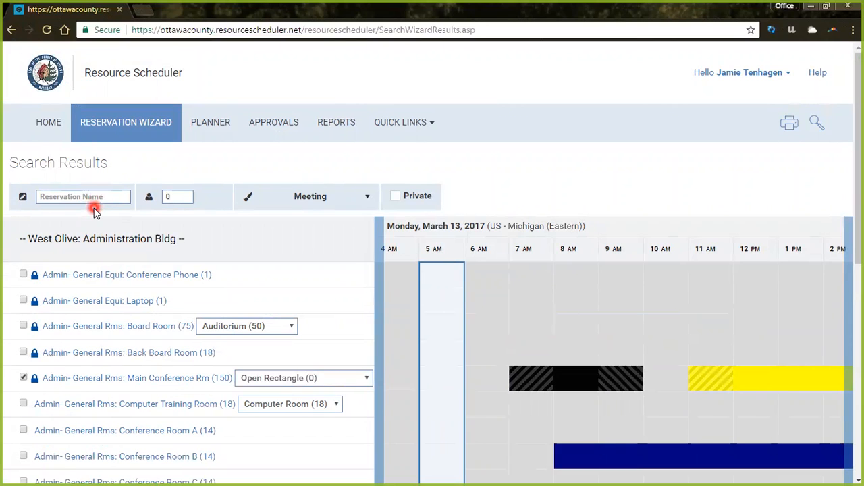
{"action": "type", "text": "delete"}
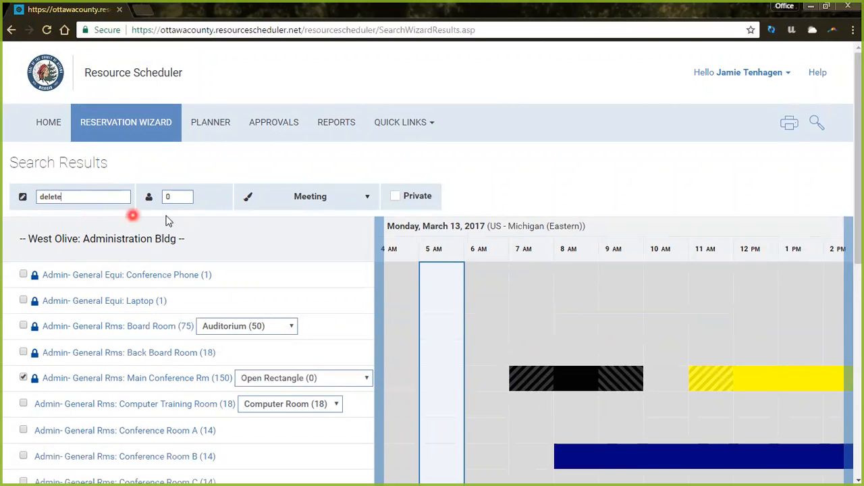
{"action": "left_click", "coordinate": [396, 196]}
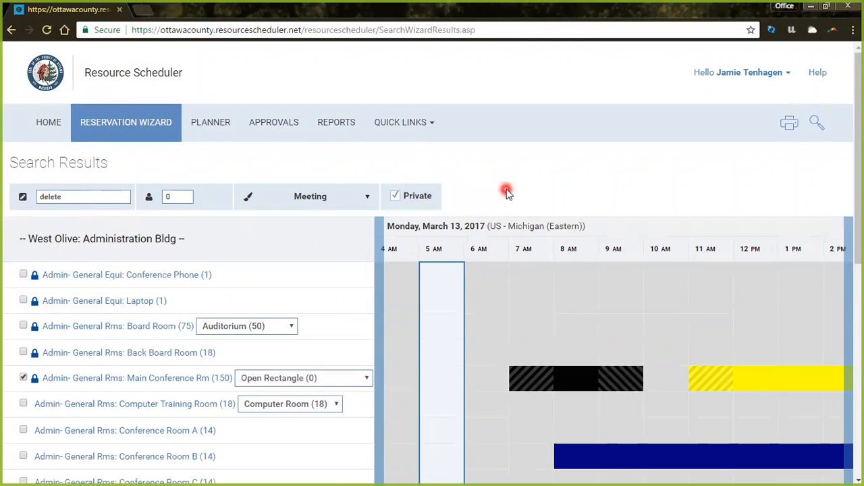
Submit the Main Conference Rm reservation and accept the facility terms of use.
{"action": "scroll", "coordinate": [393, 422], "scroll_direction": "down", "scroll_amount": 5}
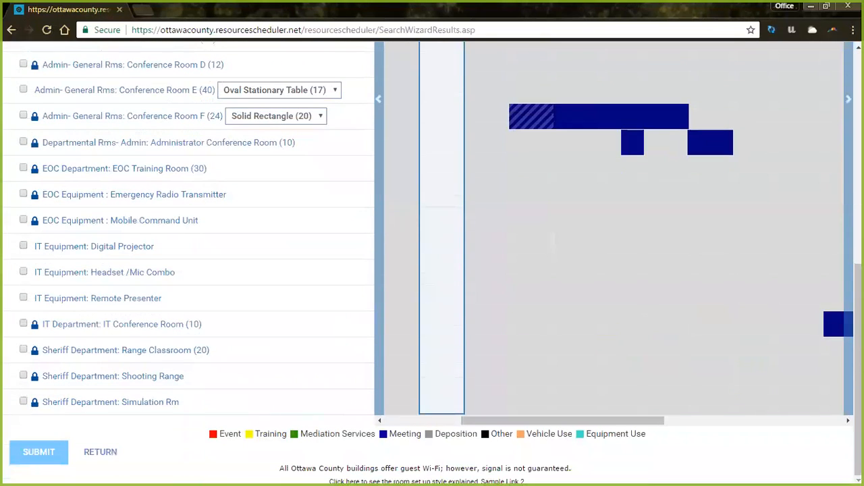
{"action": "left_click", "coordinate": [27, 464]}
{"action": "left_click", "coordinate": [26, 461]}
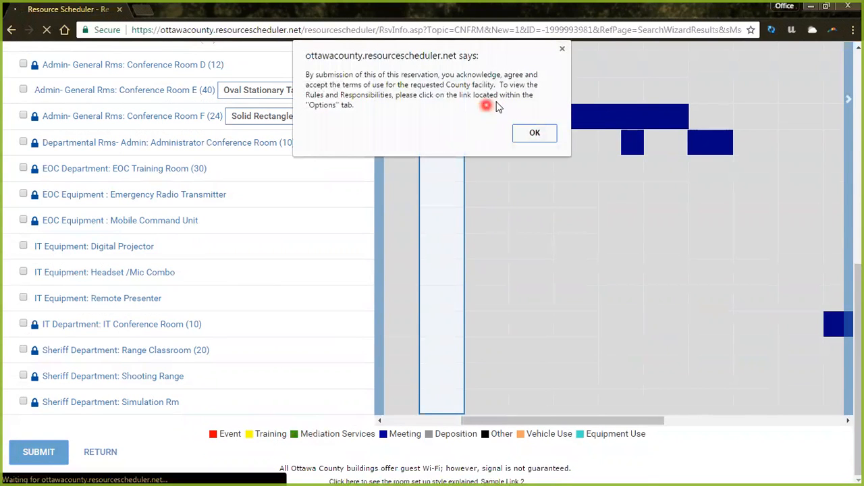
{"action": "left_click", "coordinate": [540, 133]}
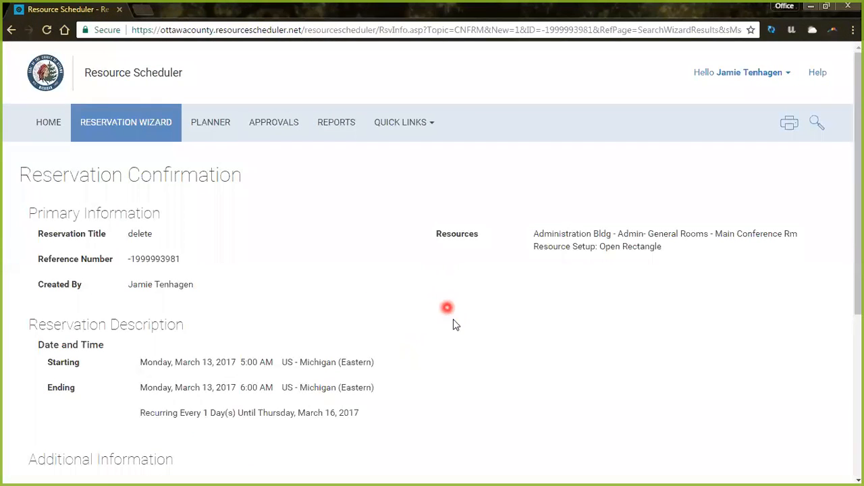
Review the reservation confirmation's recurrence, options and custom tab entries, and finish the confirmation.
{"action": "scroll", "coordinate": [500, 359], "scroll_direction": "down", "scroll_amount": 3}
{"action": "scroll", "coordinate": [551, 404], "scroll_direction": "down", "scroll_amount": 2}
{"action": "scroll", "coordinate": [630, 317], "scroll_direction": "down", "scroll_amount": 4}
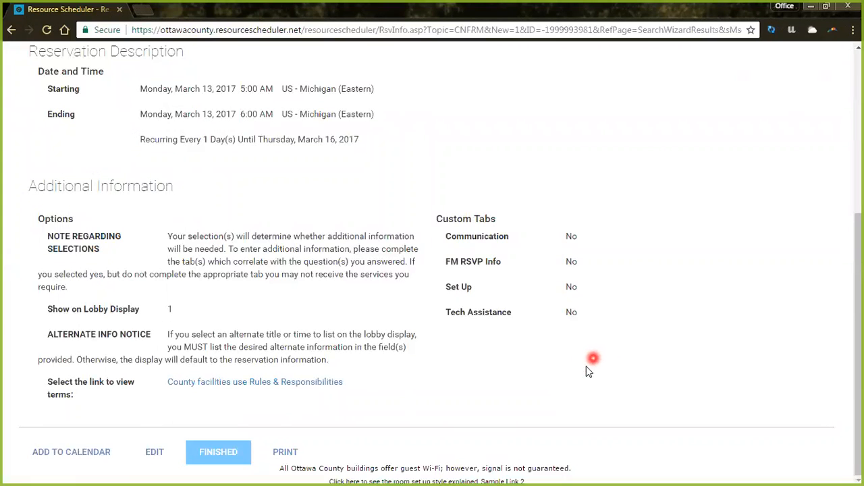
{"action": "left_click", "coordinate": [226, 461]}
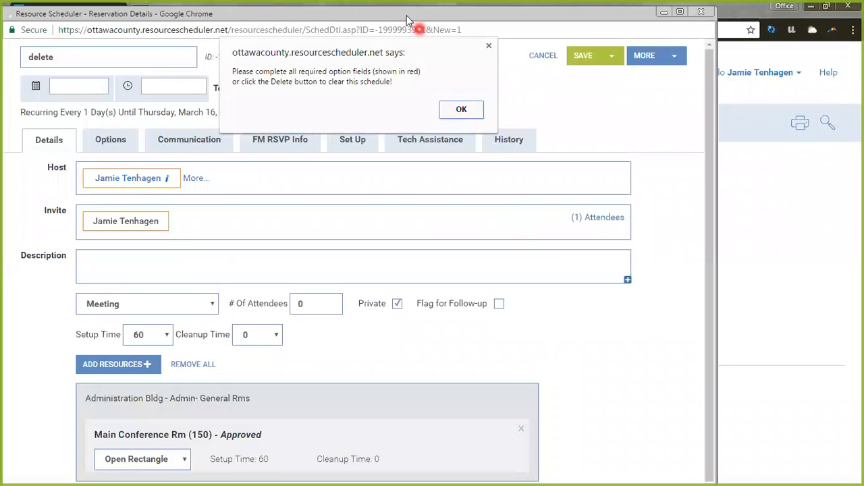
Dismiss the required-fields notice, fill in the option fields of the "delete" reservation, and save it.
{"action": "left_click", "coordinate": [457, 111]}
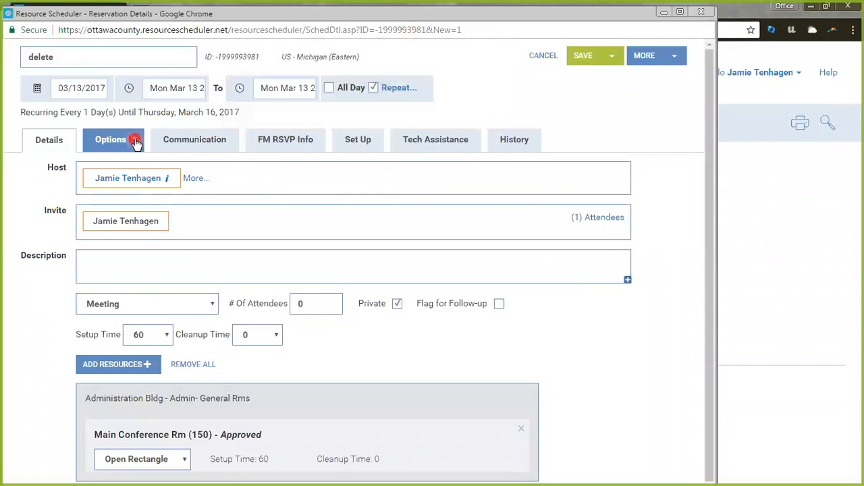
{"action": "left_click", "coordinate": [135, 141]}
{"action": "left_click", "coordinate": [146, 275]}
{"action": "left_click", "coordinate": [172, 303]}
{"action": "left_click", "coordinate": [200, 341]}
{"action": "left_click", "coordinate": [64, 140]}
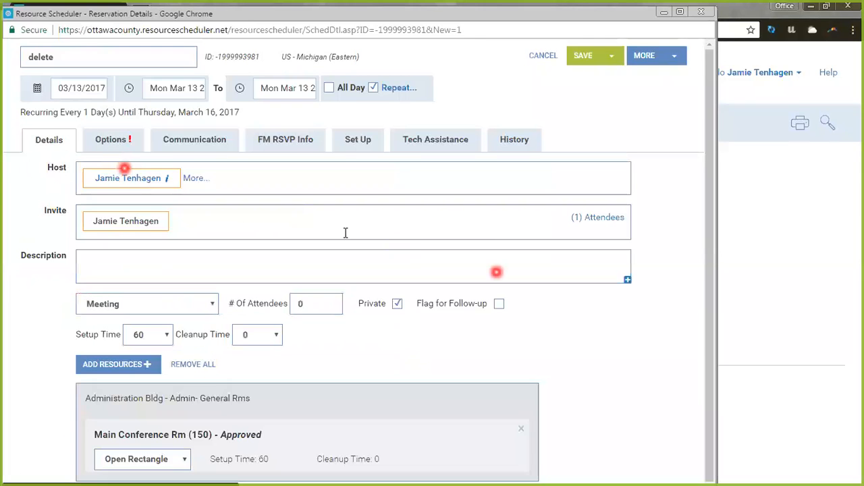
{"action": "left_click", "coordinate": [608, 58]}
{"action": "left_click", "coordinate": [587, 102]}
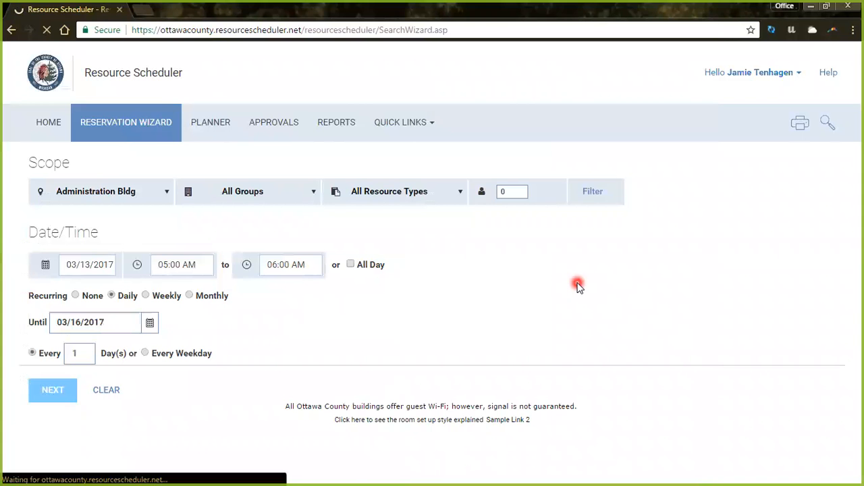
Review the recurring "delete" reservation in the Main Conference Rm's weekly schedule, and switch to Outlook to check the March 13 calendar.
{"action": "left_click", "coordinate": [63, 129]}
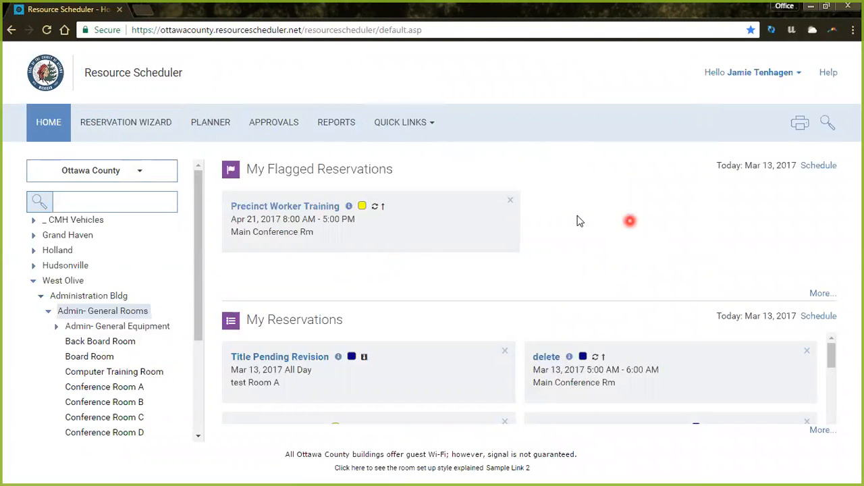
{"action": "left_click", "coordinate": [820, 166]}
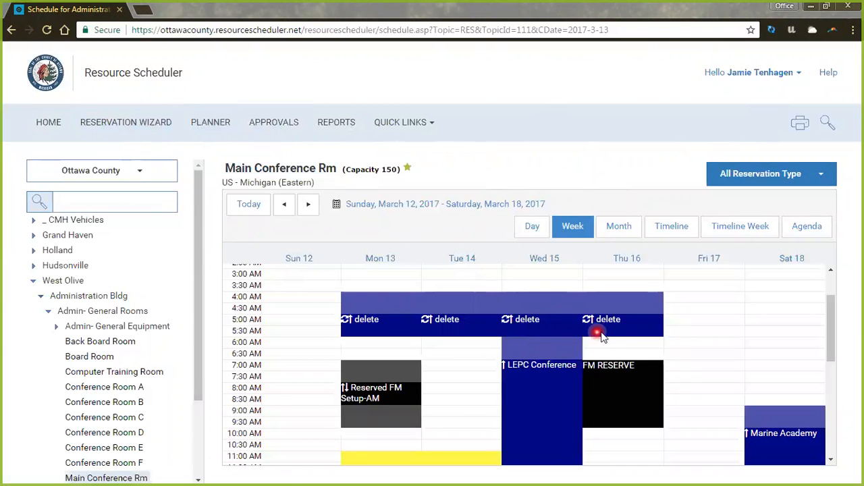
{"action": "mouse_move", "coordinate": [365, 324]}
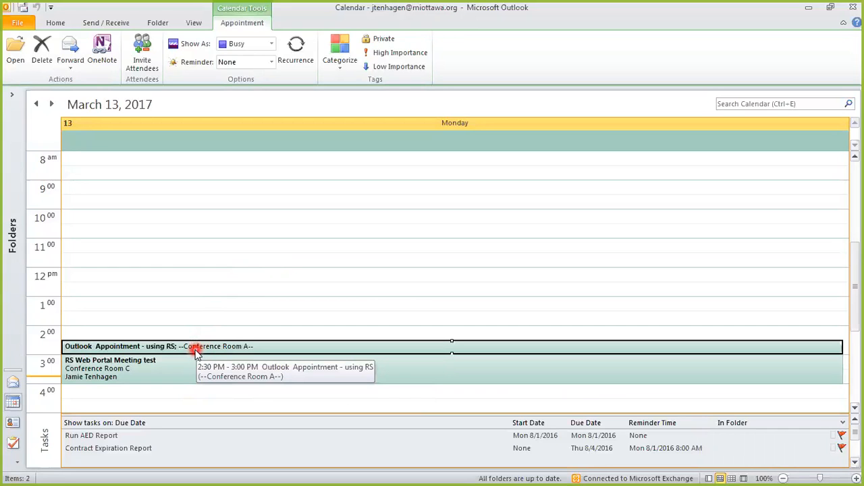
{"action": "double_click", "coordinate": [453, 10]}
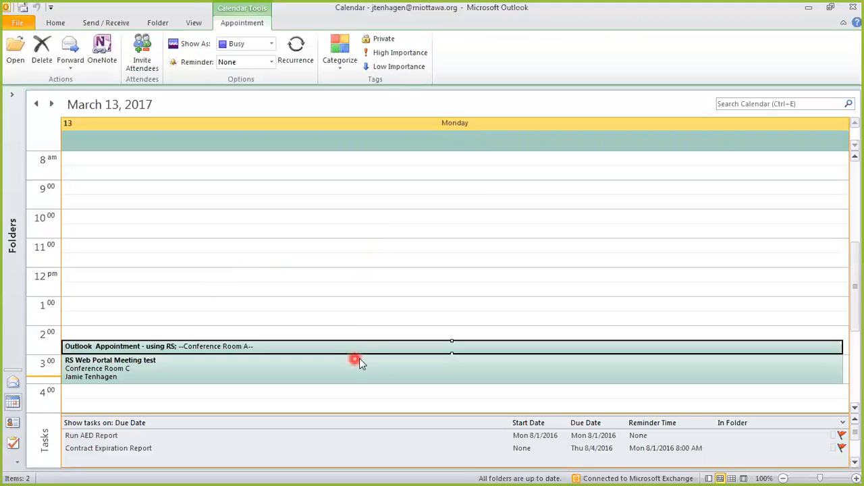
View the "Outlook Appointment - using RS" entry, and dock the "RS Web Portal Meeting test" window beside the March 13 calendar.
{"action": "double_click", "coordinate": [189, 347]}
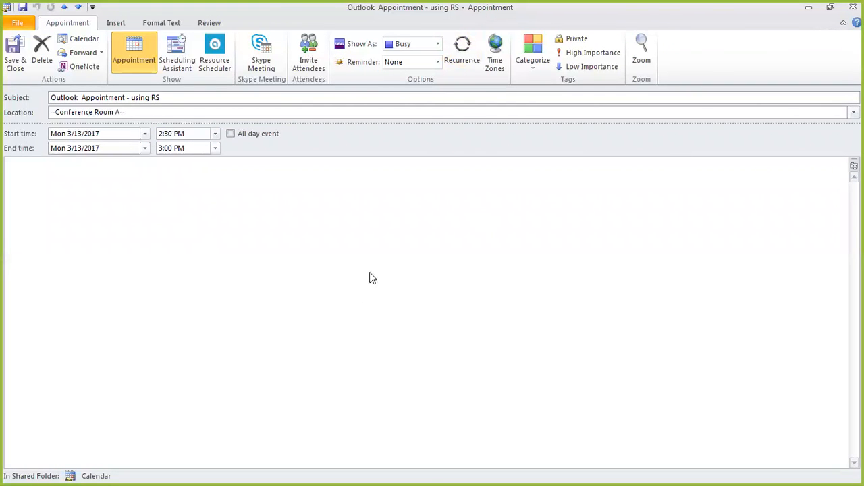
{"action": "key", "text": "super+Right"}
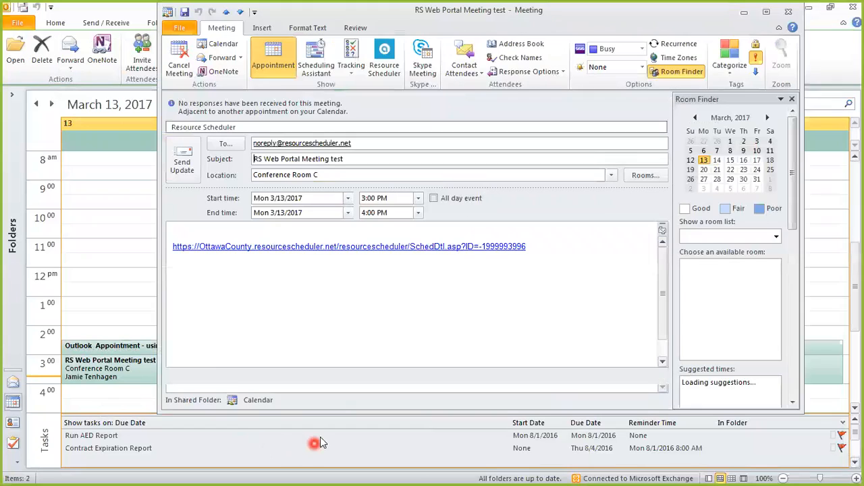
{"action": "left_click", "coordinate": [800, 82]}
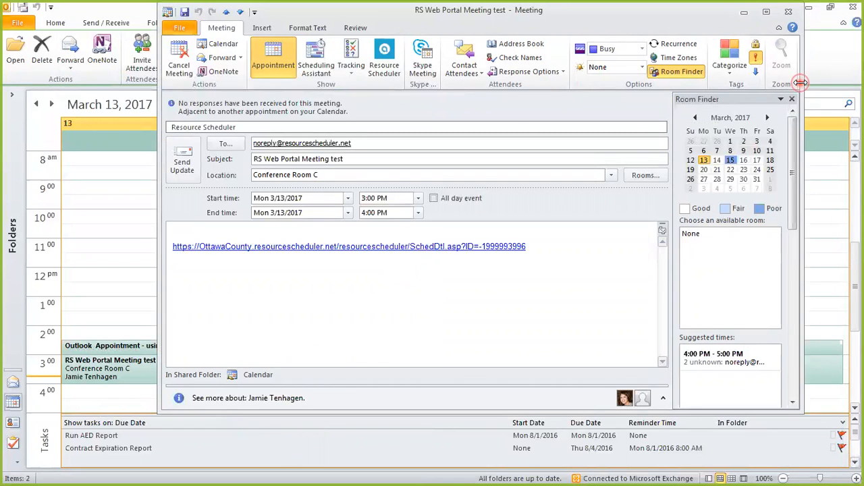
{"action": "left_click_drag", "start_coordinate": [800, 83], "coordinate": [556, 80]}
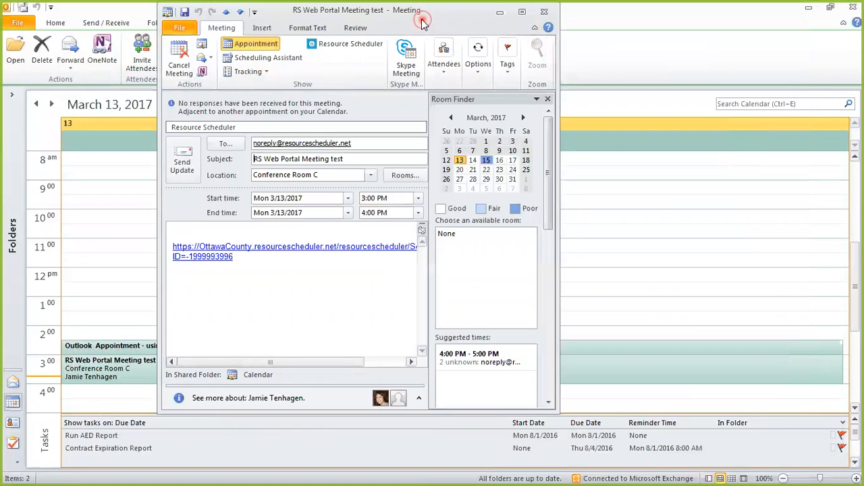
{"action": "left_click_drag", "start_coordinate": [422, 22], "coordinate": [863, 22]}
Compare the opened "Outlook Appointment - using RS" and "RS Web Portal Meeting test" entries beside the March 13 calendar.
{"action": "left_click", "coordinate": [182, 347]}
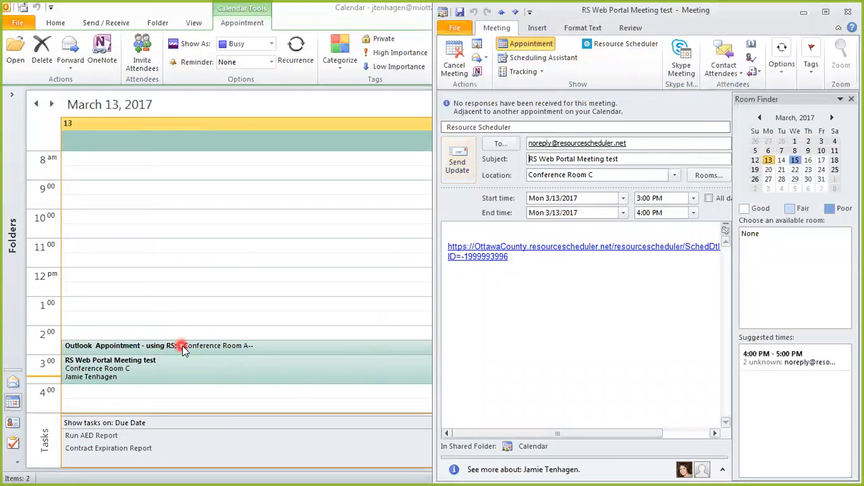
{"action": "right_click", "coordinate": [182, 347]}
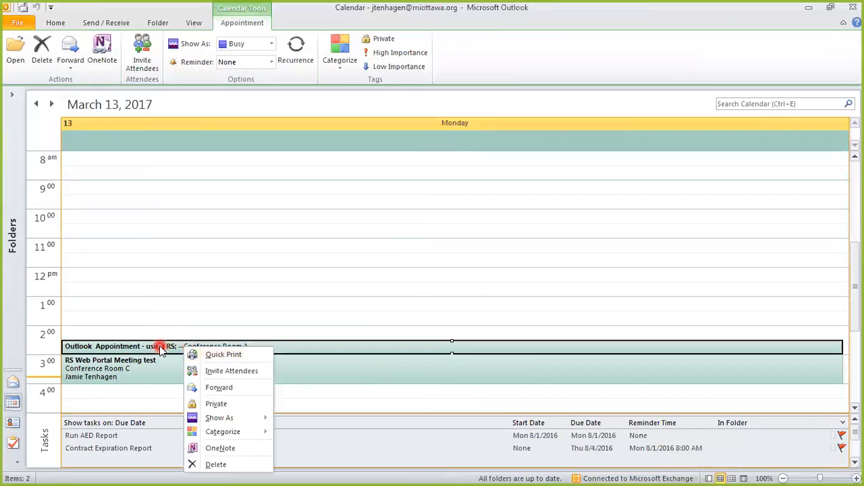
{"action": "double_click", "coordinate": [161, 348]}
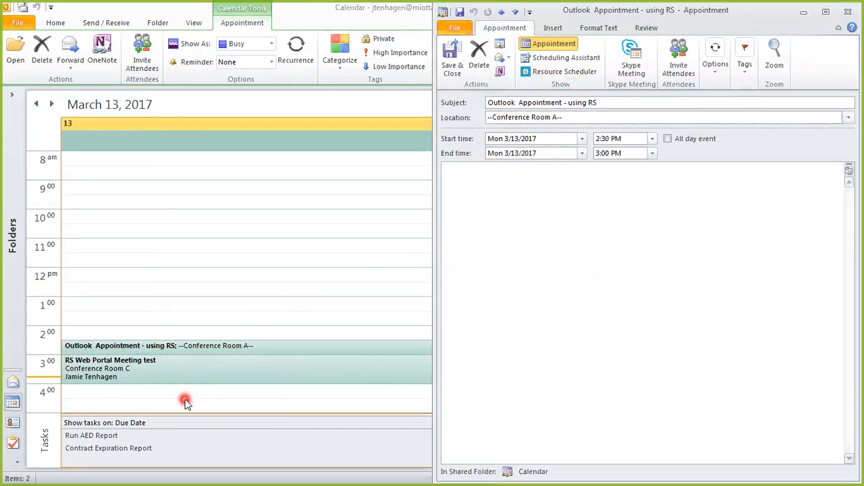
{"action": "double_click", "coordinate": [179, 373]}
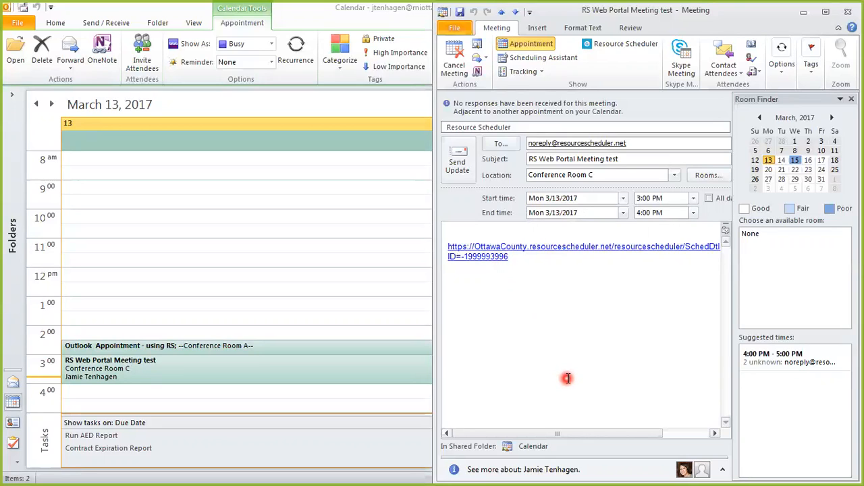
Maximize the "RS Web Portal Meeting test" meeting, and view its recurrence settings without changing them.
{"action": "left_click", "coordinate": [825, 12]}
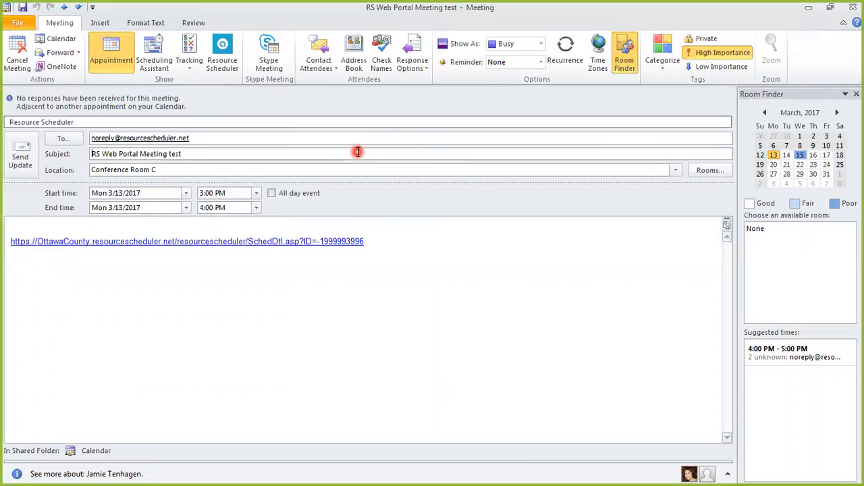
{"action": "left_click", "coordinate": [564, 51]}
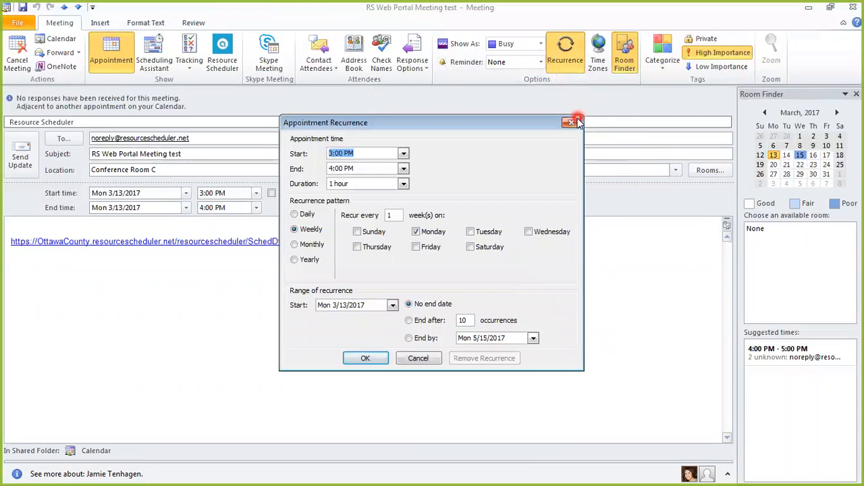
{"action": "left_click", "coordinate": [585, 108]}
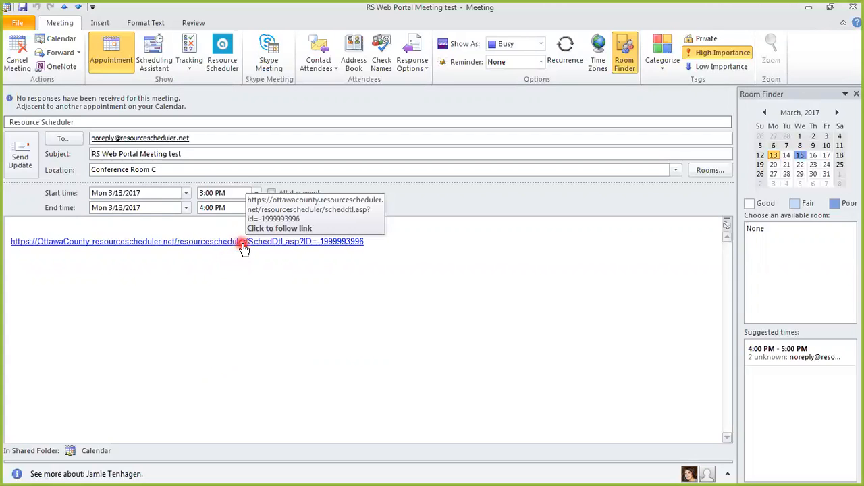
Follow the meeting's Resource Scheduler link, review the host and invite details, and return to the Outlook calendar.
{"action": "left_click", "coordinate": [241, 245]}
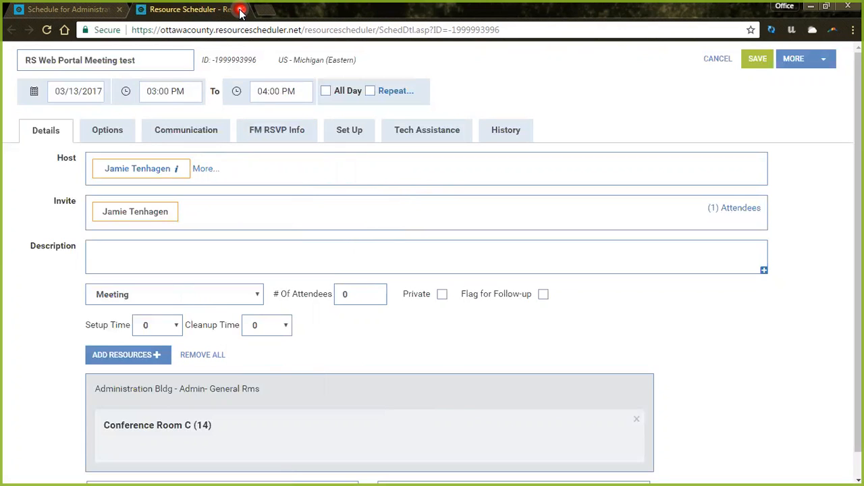
{"action": "left_click_drag", "start_coordinate": [234, 178], "coordinate": [255, 215]}
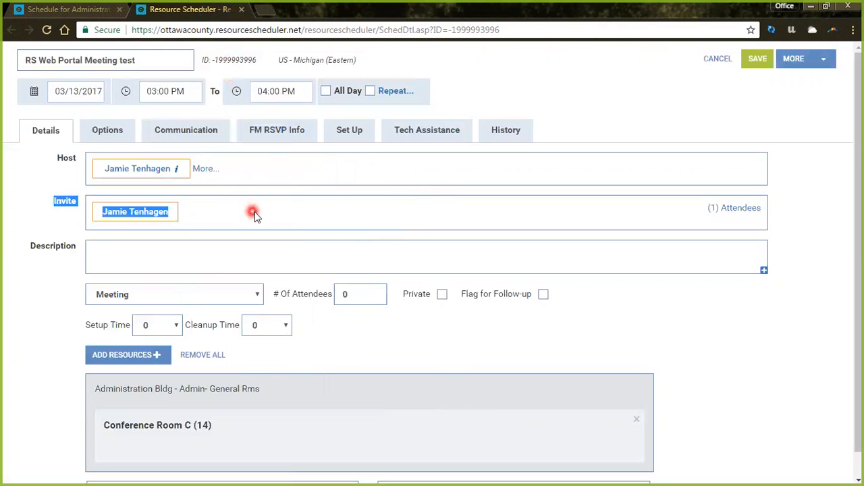
{"action": "left_click", "coordinate": [298, 222]}
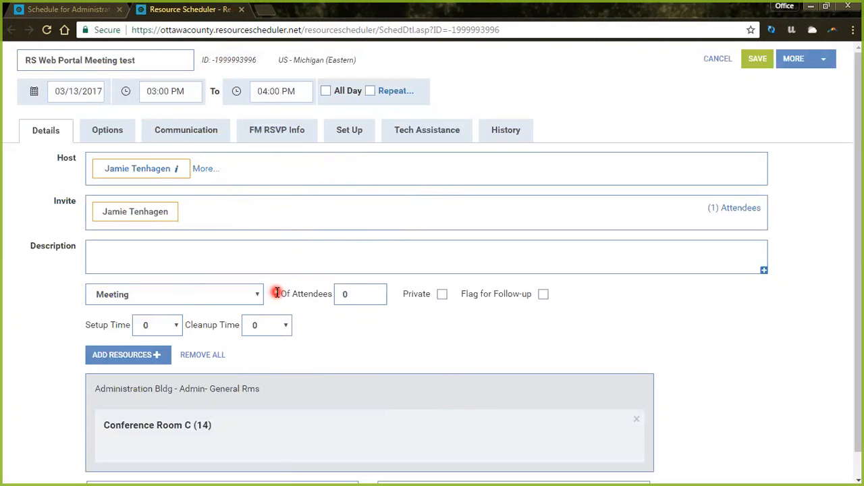
{"action": "left_click", "coordinate": [239, 10]}
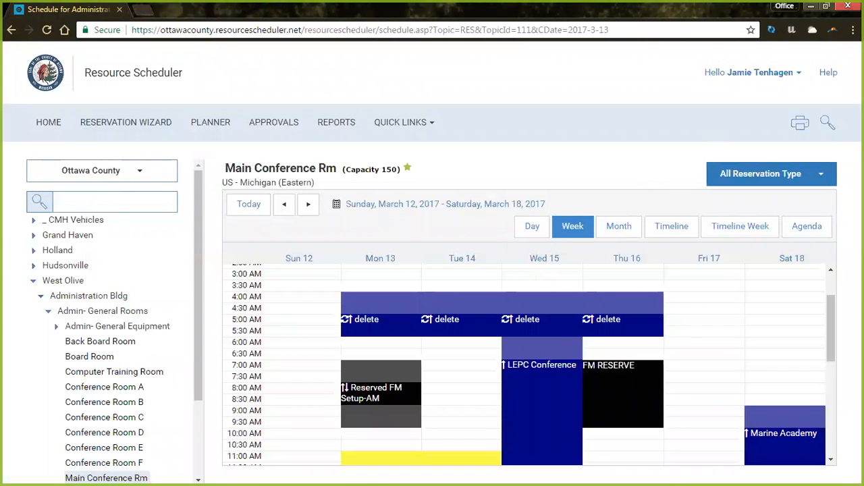
{"action": "left_click", "coordinate": [812, 6]}
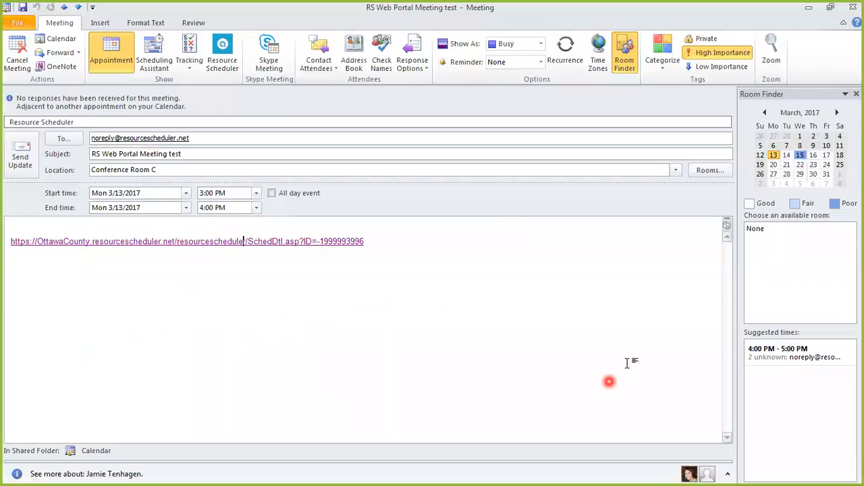
{"action": "left_click", "coordinate": [853, 7]}
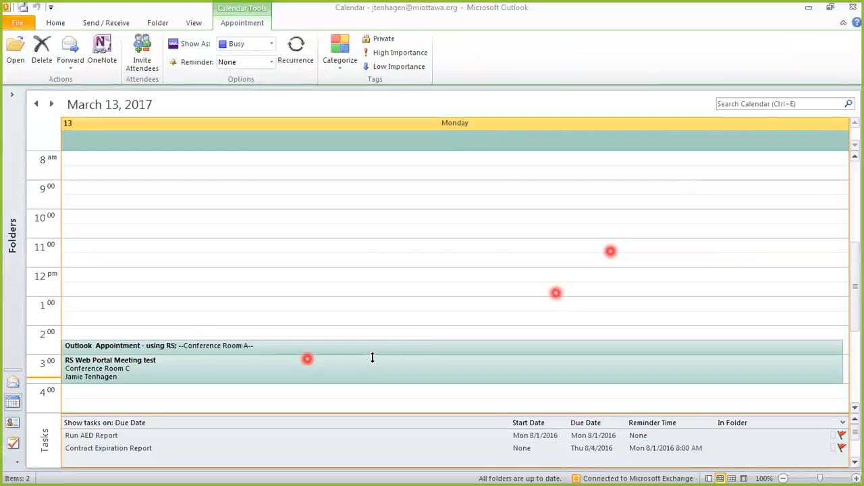
Open "Outlook Appointment - using RS" and compare its appointment view with its Resource Scheduler view.
{"action": "double_click", "coordinate": [243, 351]}
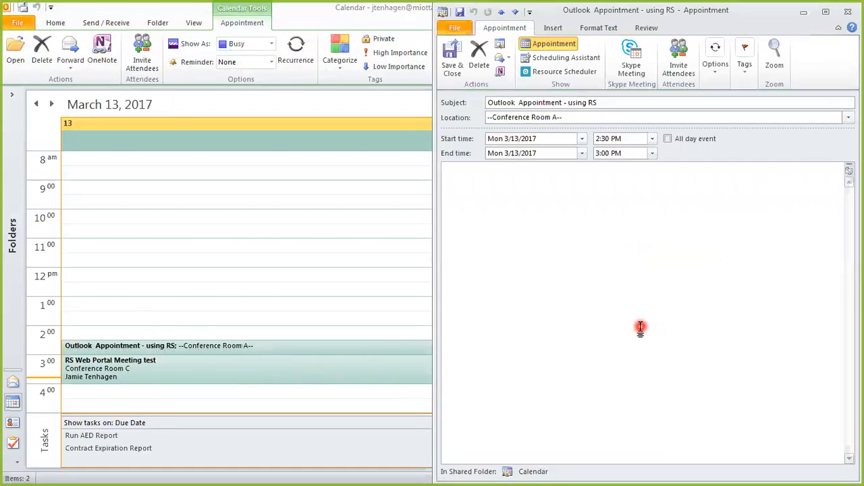
{"action": "left_click", "coordinate": [574, 71]}
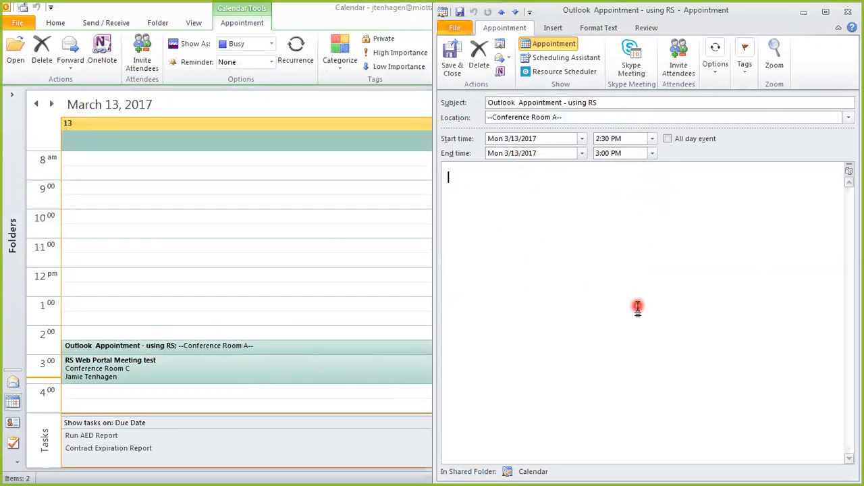
{"action": "left_click", "coordinate": [554, 72]}
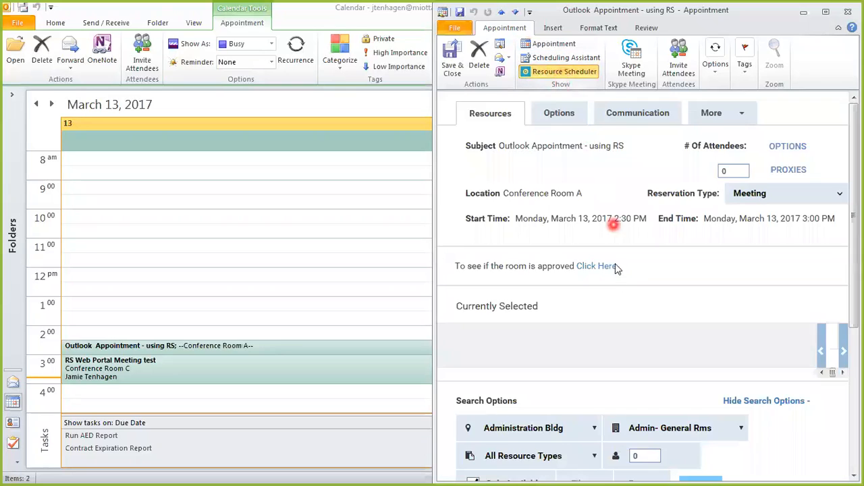
{"action": "left_click", "coordinate": [554, 44]}
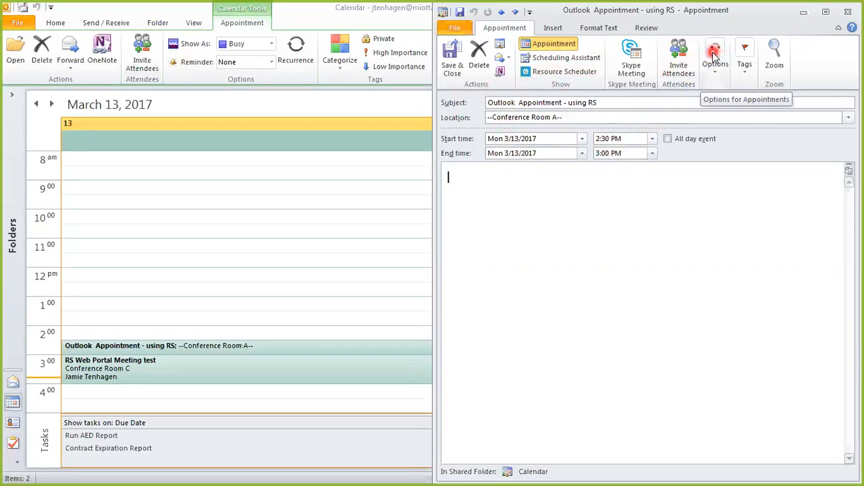
{"action": "left_click", "coordinate": [548, 72]}
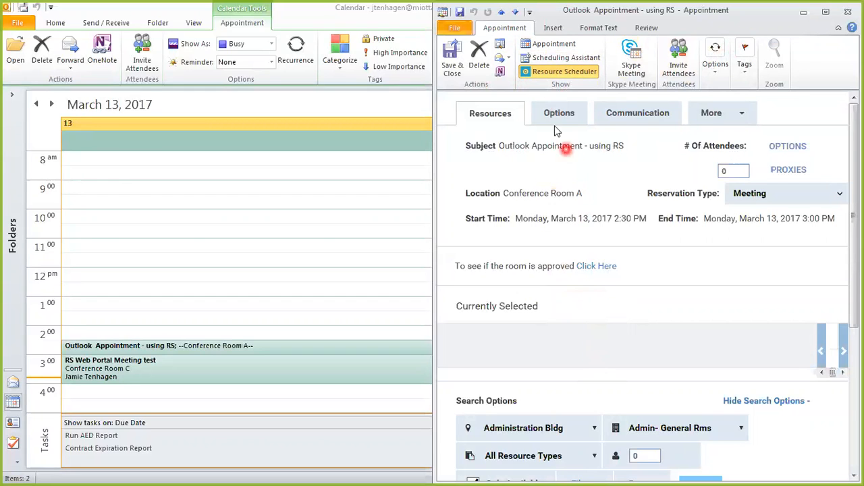
{"action": "left_click", "coordinate": [550, 44]}
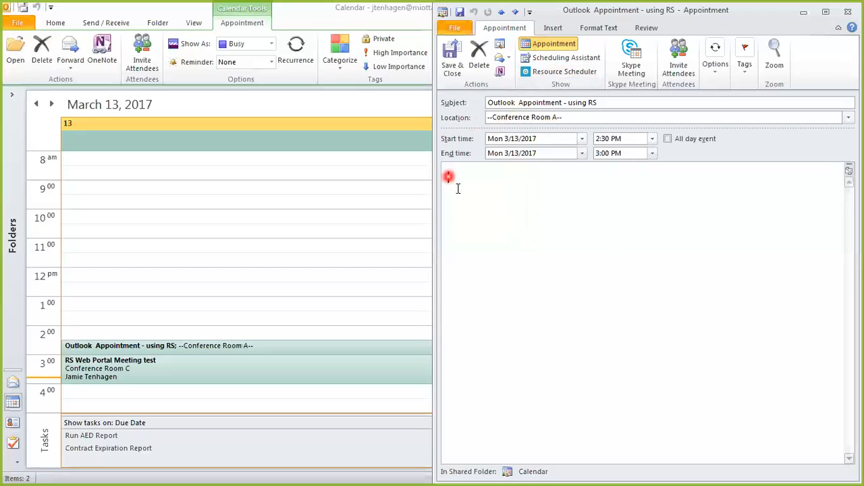
Close the appointment, the Outlook calendar and the Lotus Notes New Reservation window.
{"action": "left_click", "coordinate": [848, 11]}
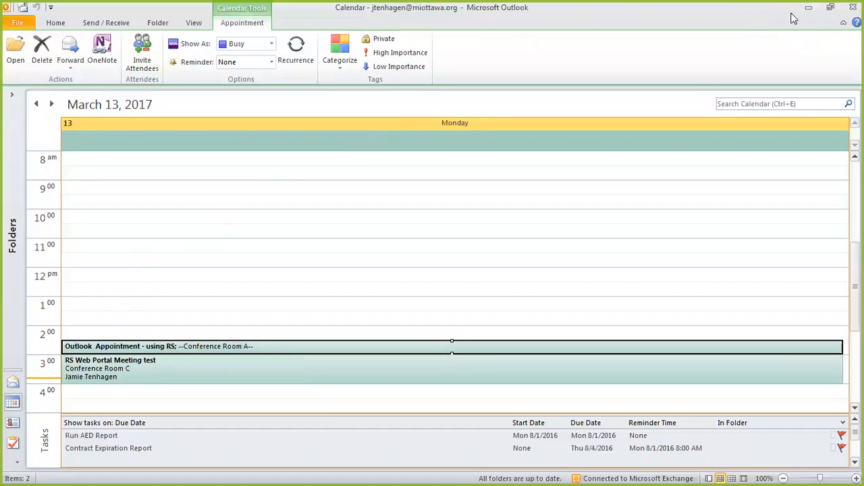
{"action": "left_click", "coordinate": [852, 6]}
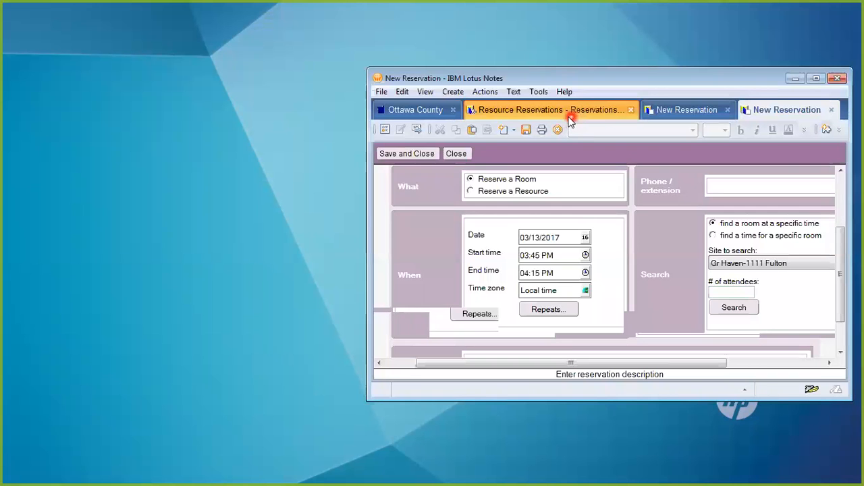
{"action": "left_click", "coordinate": [838, 79]}
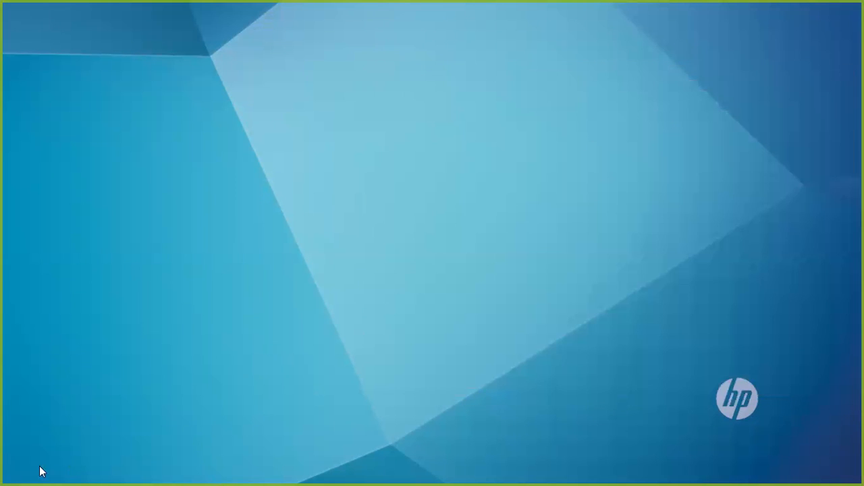